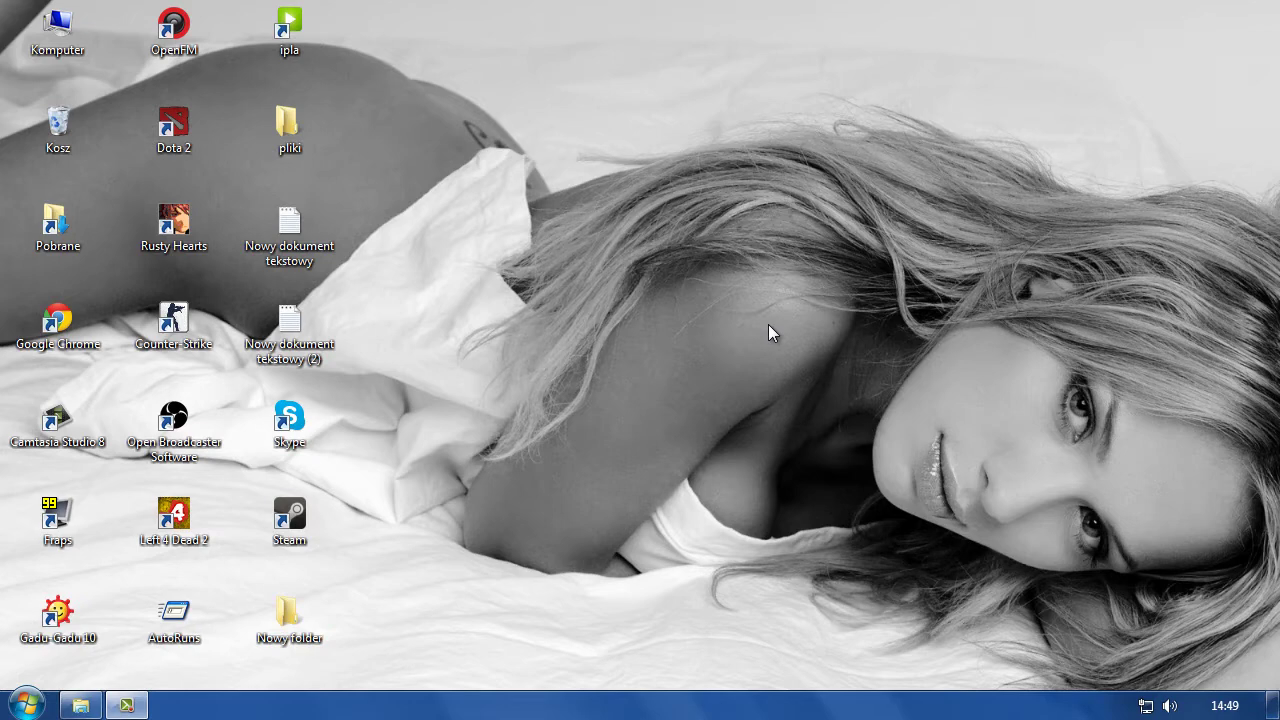
Launch the System Configuration utility by running msconfig
key(super+r)
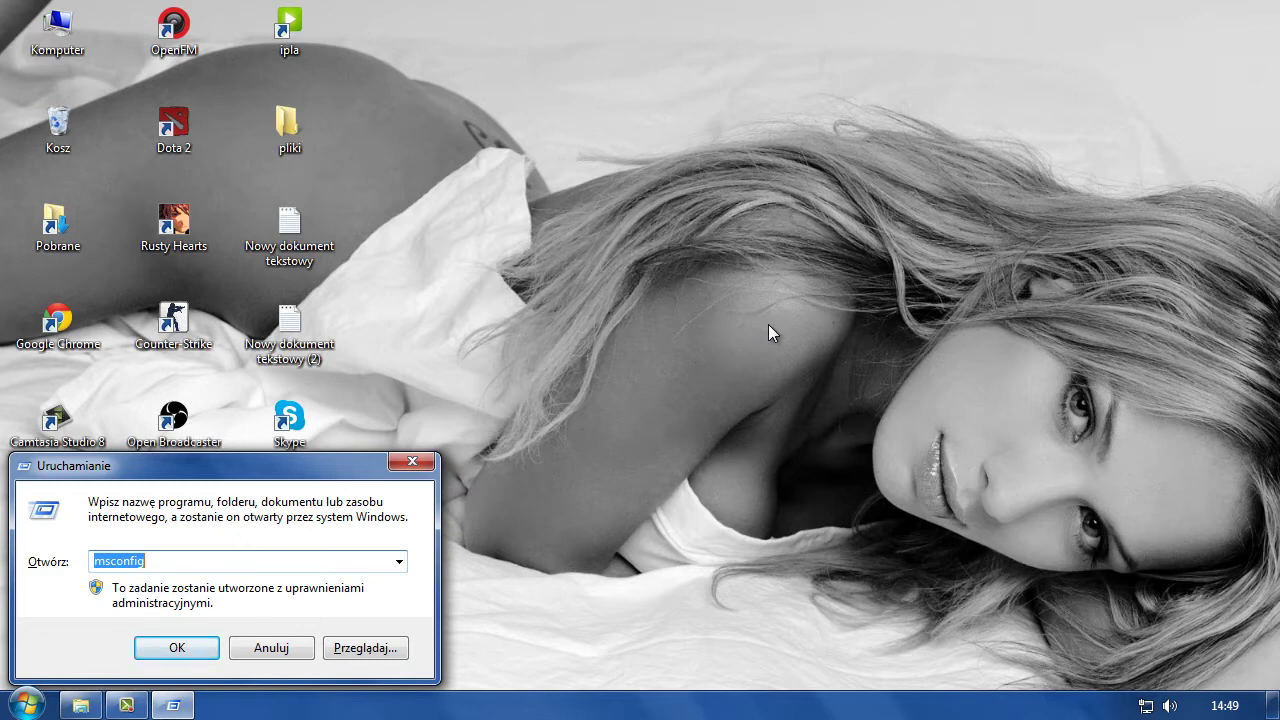
click(189, 568)
double_click(191, 561)
click(195, 560)
click(200, 648)
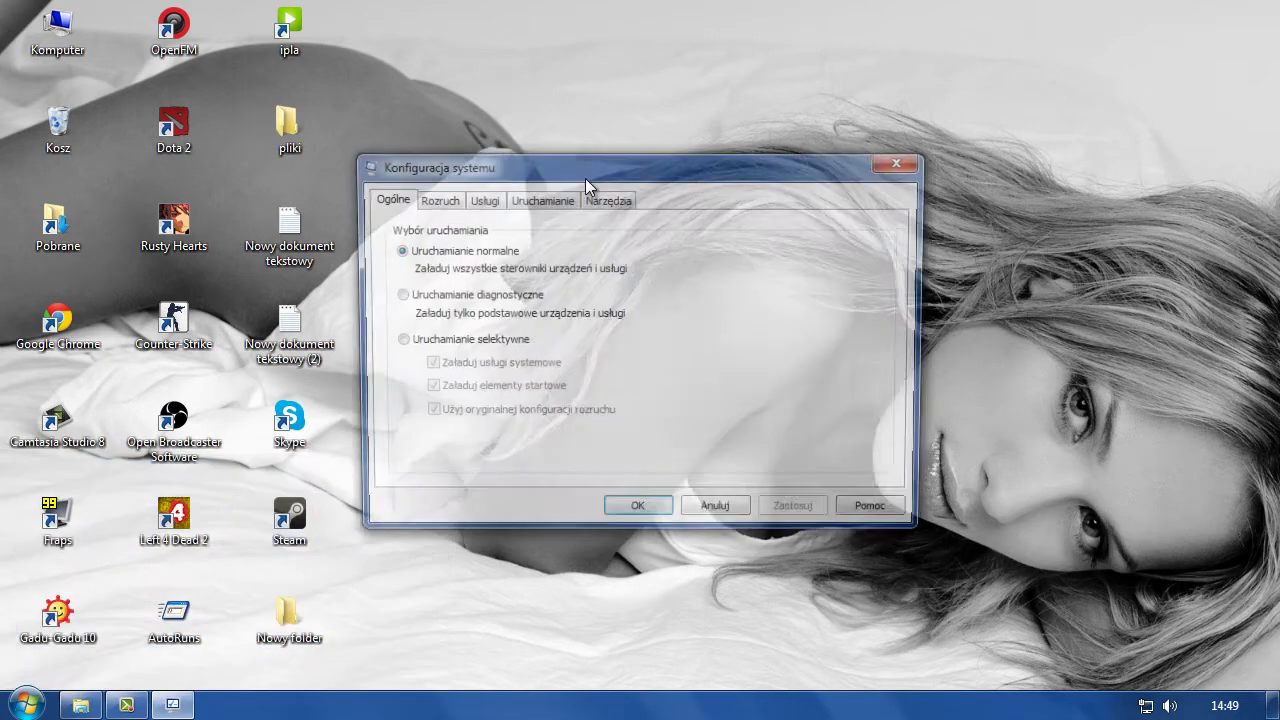
Check the startup items (Uruchamianie) in System Configuration, glance at the services, and close it without changes
click(540, 200)
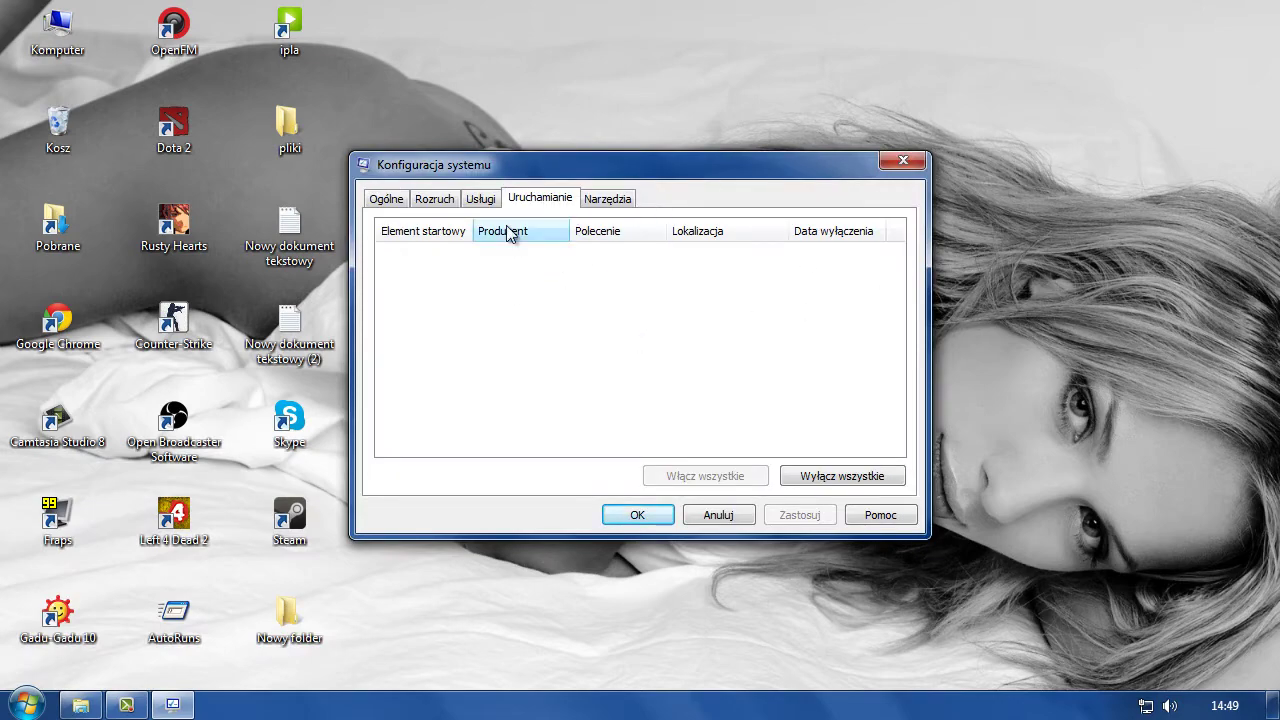
click(480, 199)
click(518, 201)
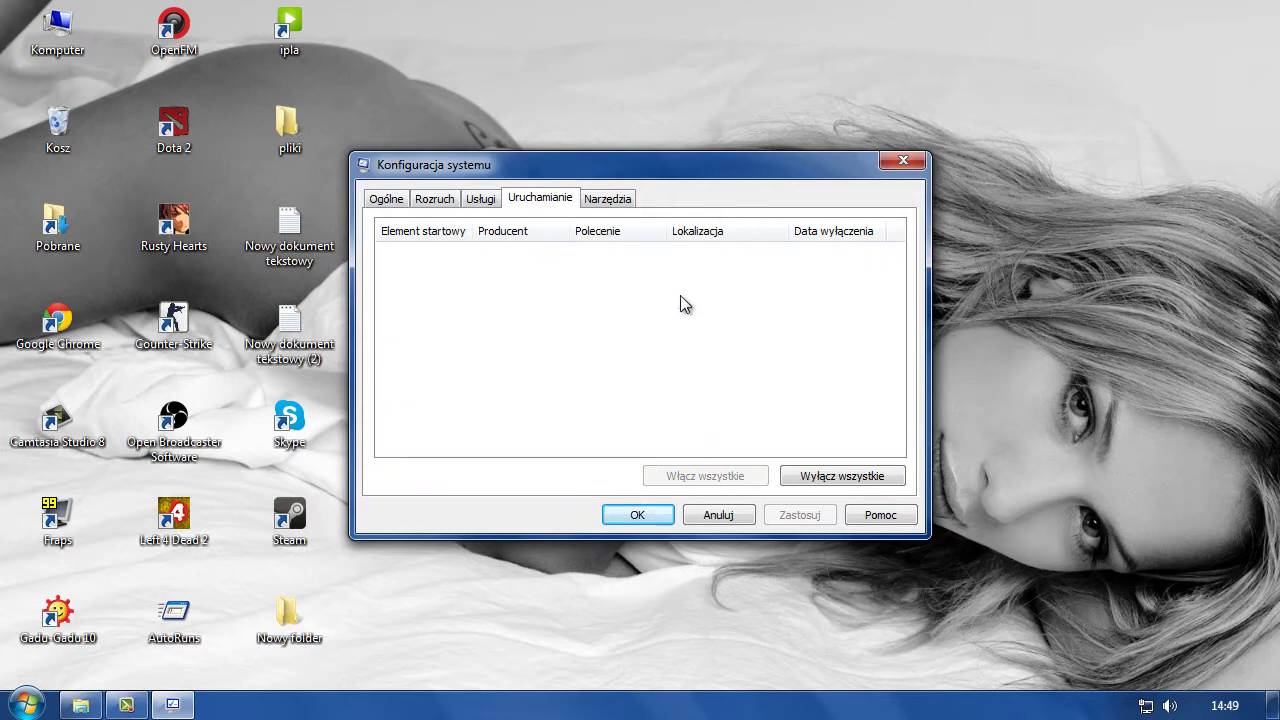
click(717, 515)
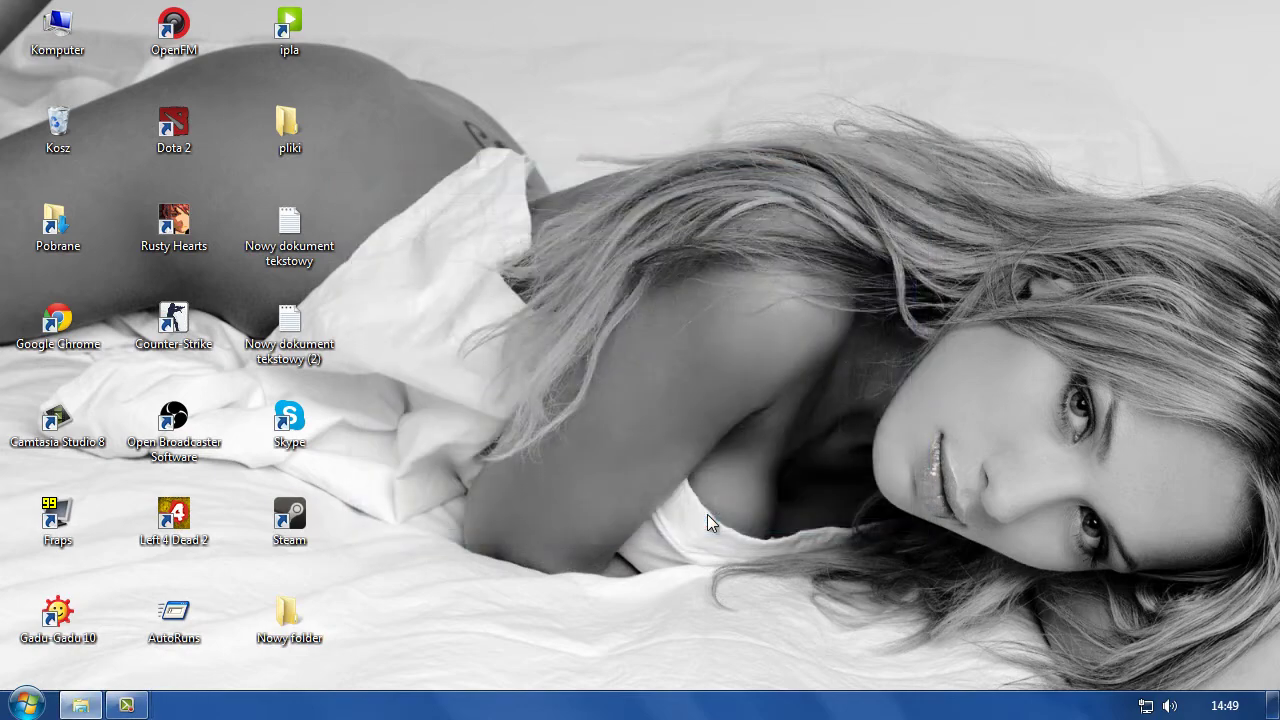
Launch autoruns from Nowy folder on the desktop, minimise the folder, and move the Autoruns window fully into view
double_click(287, 616)
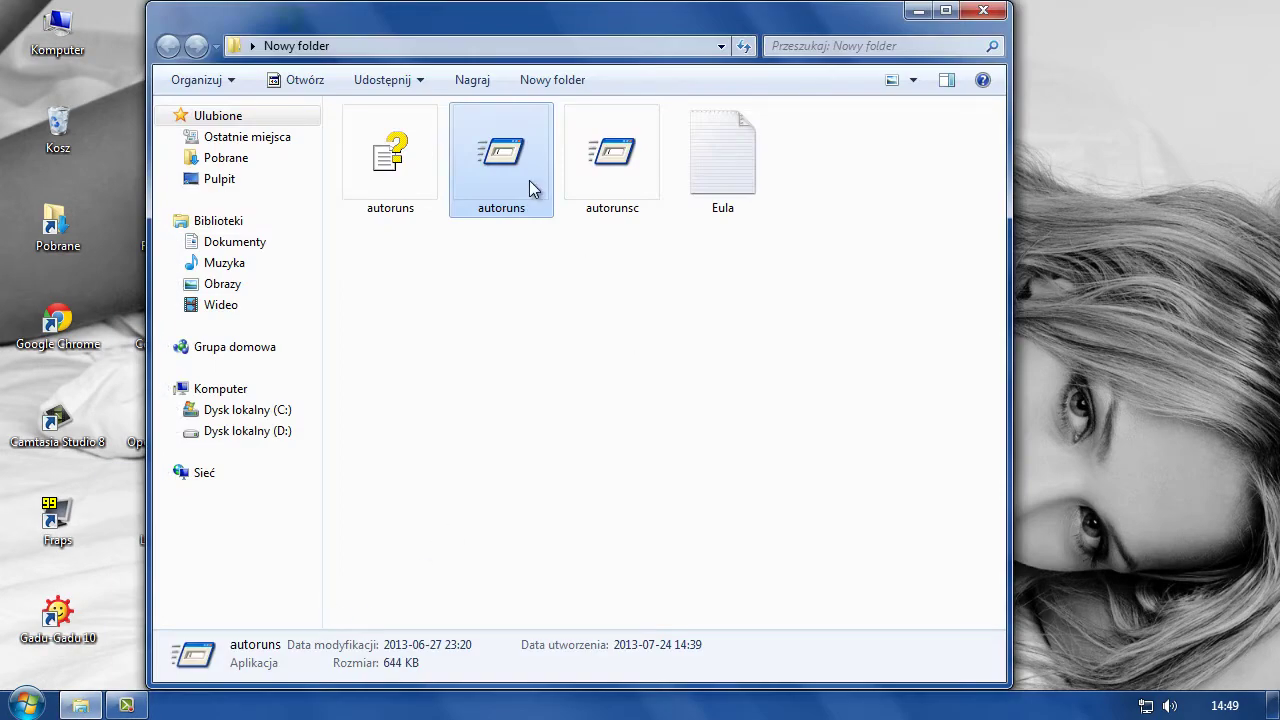
click(916, 11)
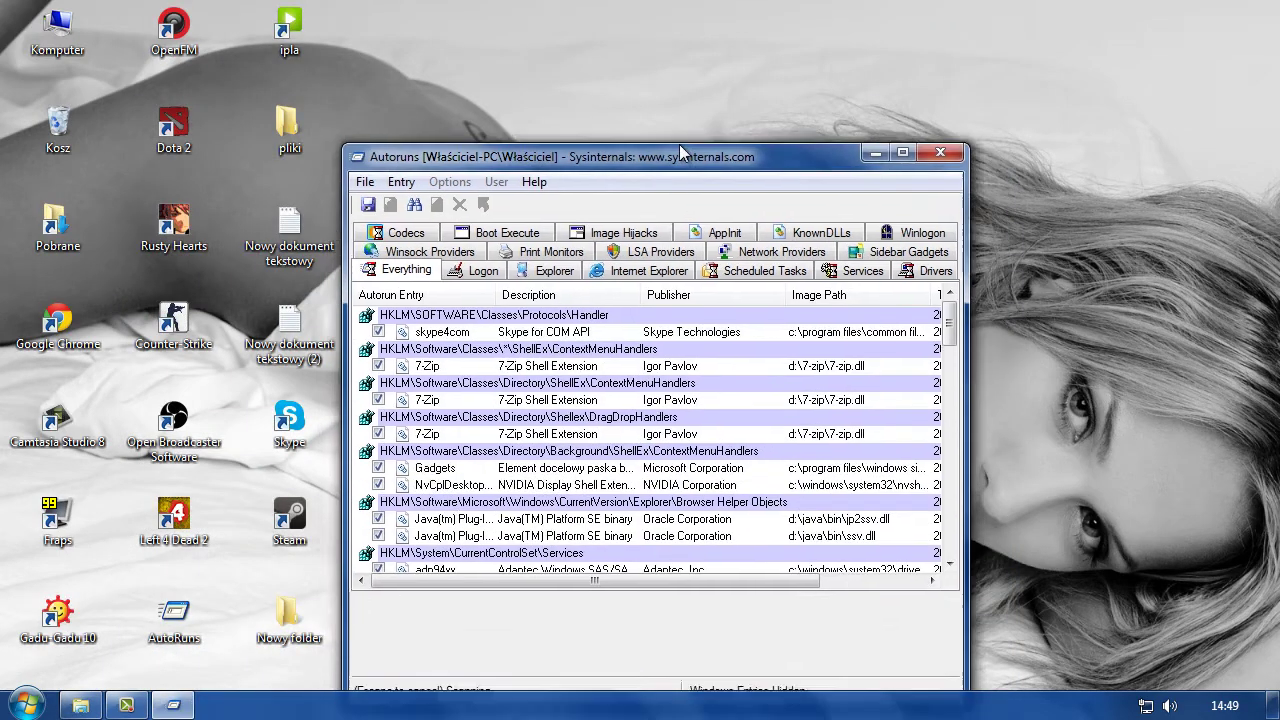
drag(680, 152, 710, 83)
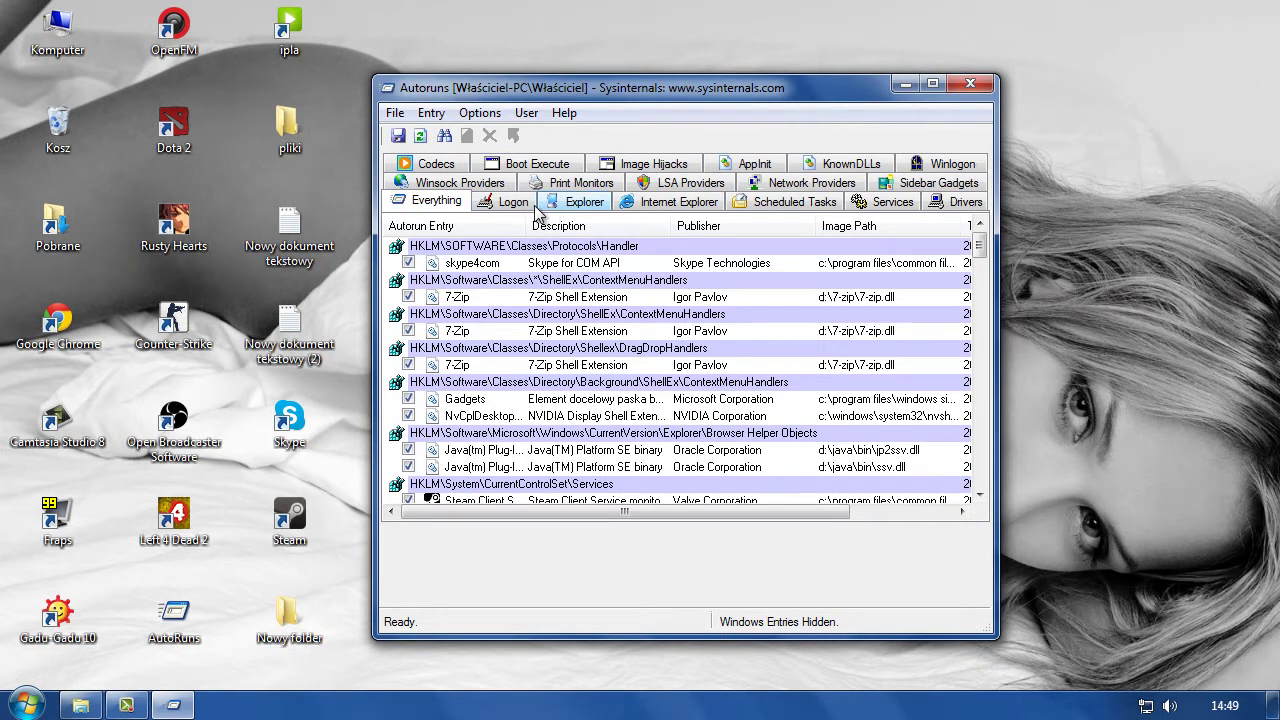
Look through this computer's Logon, Scheduled Tasks and Services autorun entries, returning to the Logon entries
click(516, 206)
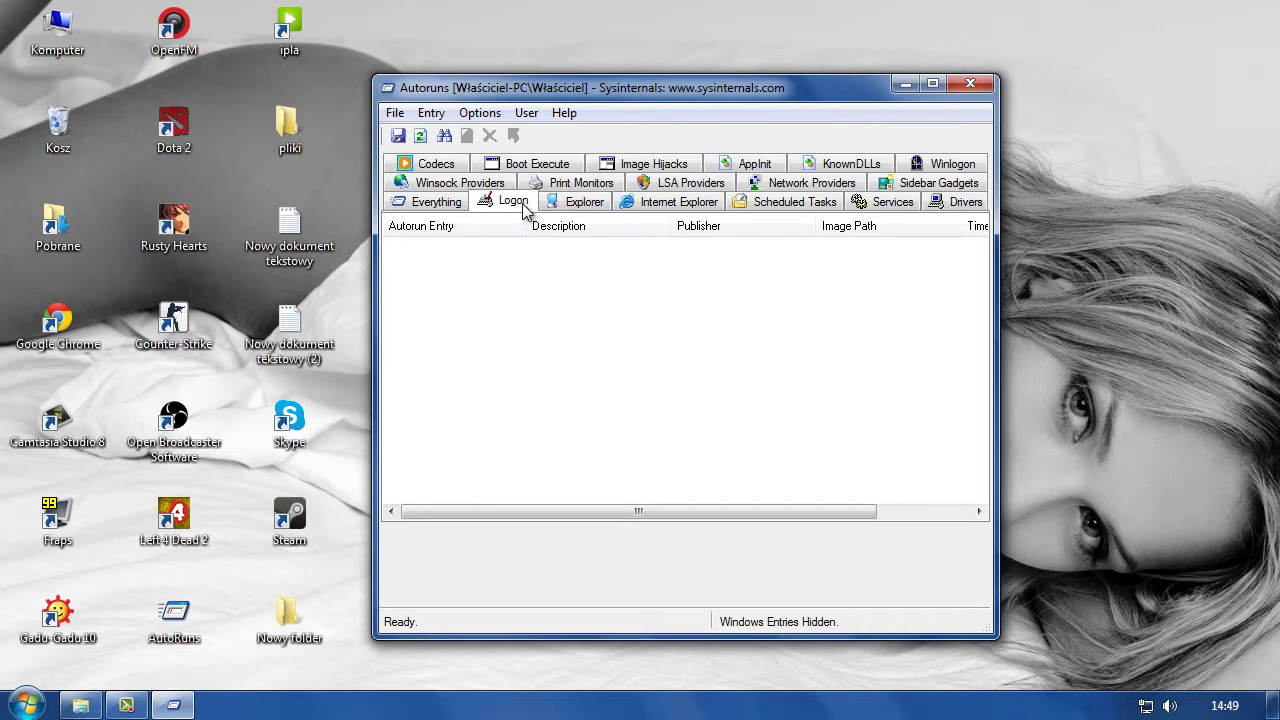
click(787, 206)
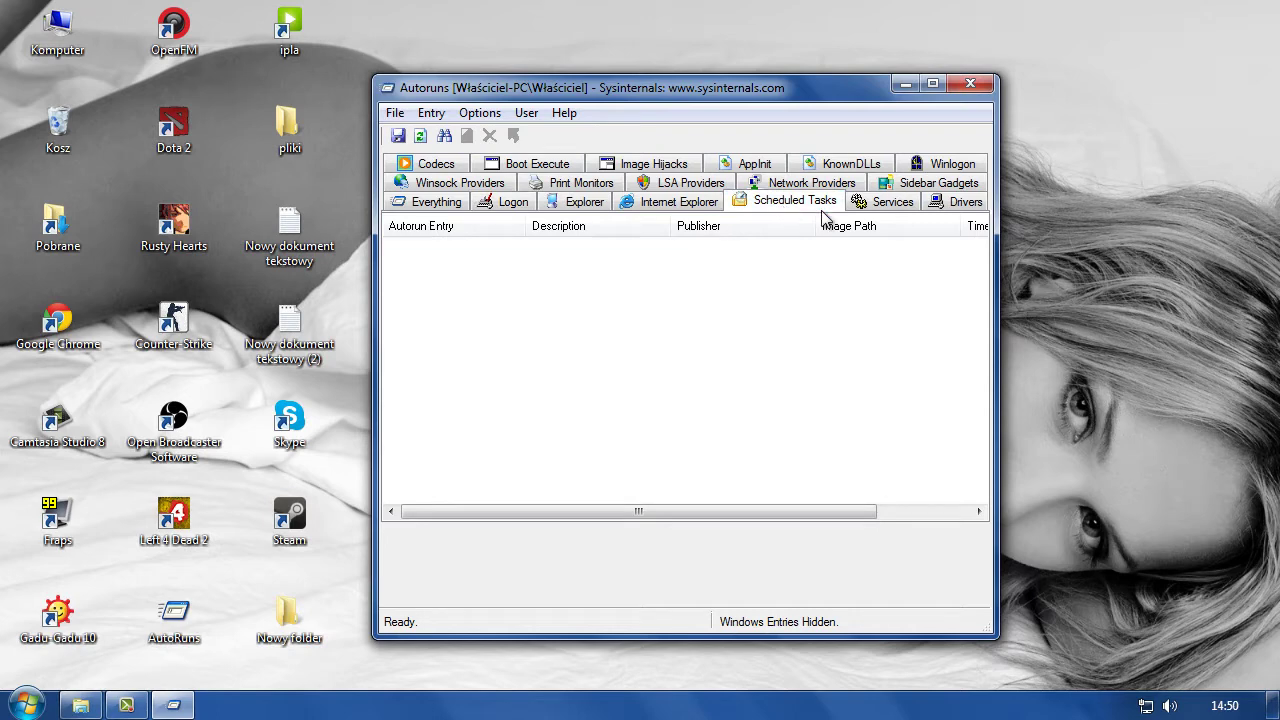
click(872, 205)
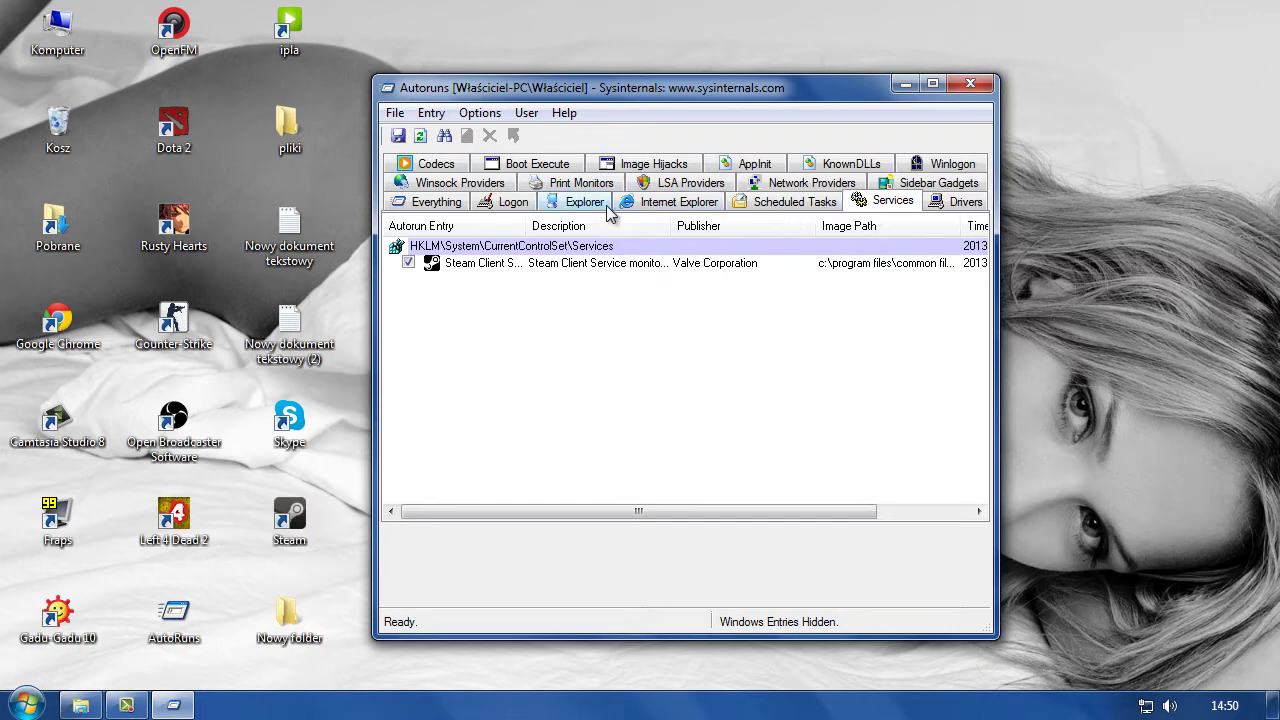
click(752, 203)
click(515, 203)
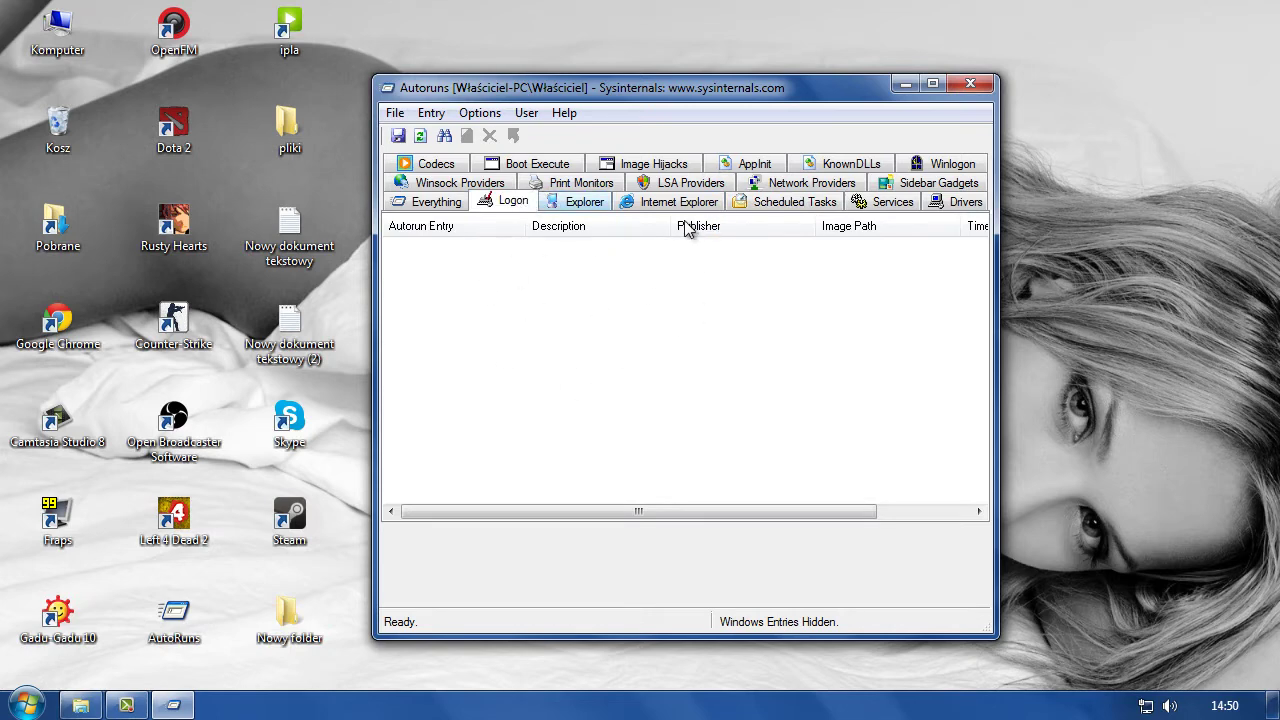
click(763, 207)
click(884, 205)
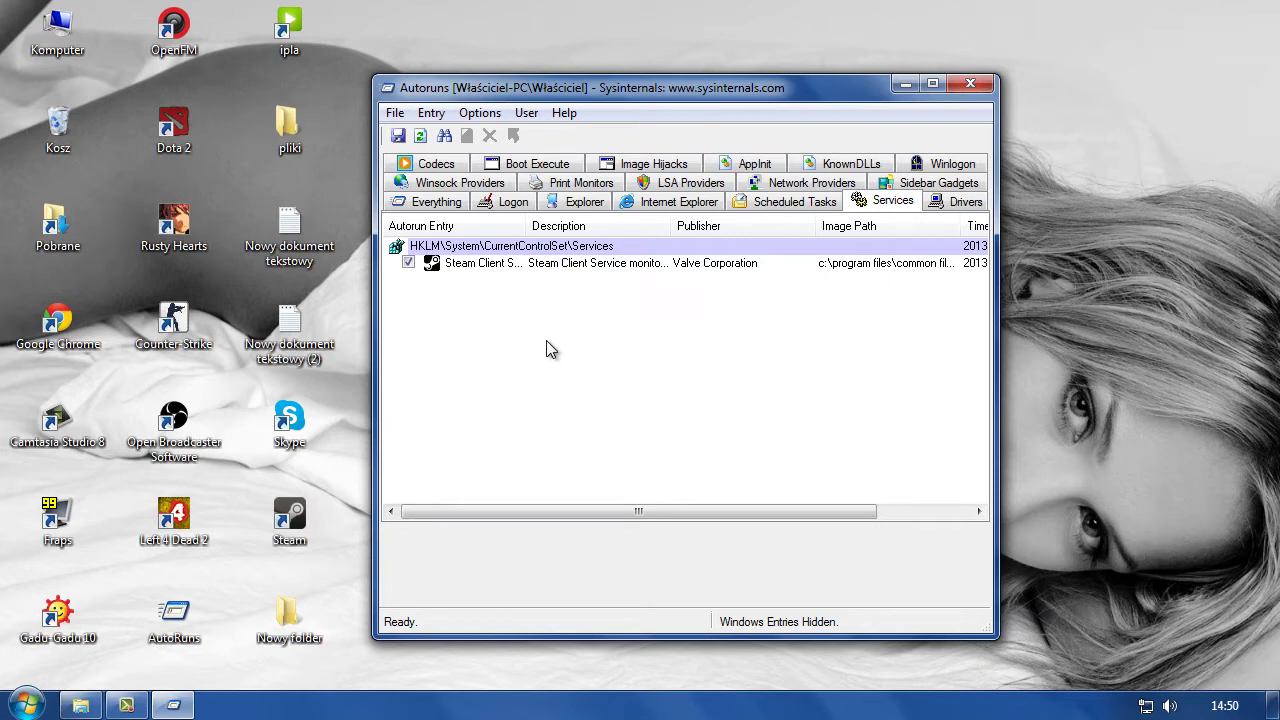
click(514, 206)
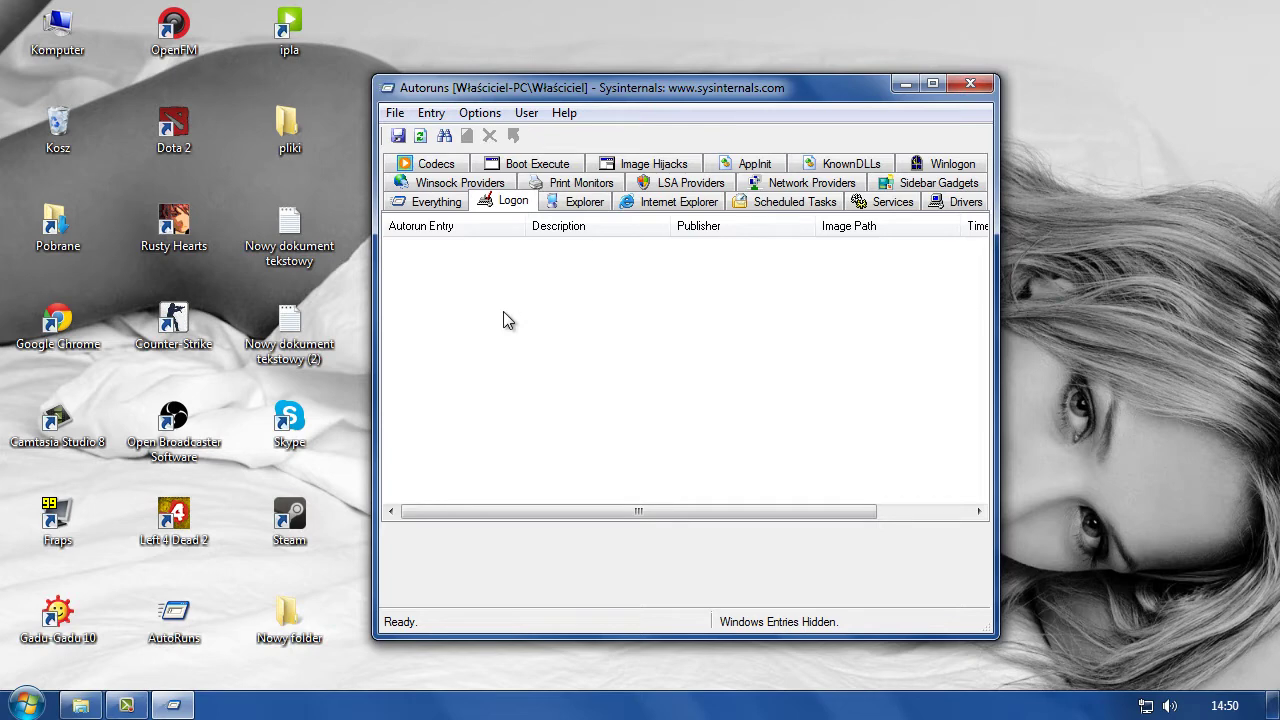
Load the saved AutoRuns log file (.arn) from the desktop into Autoruns
click(395, 113)
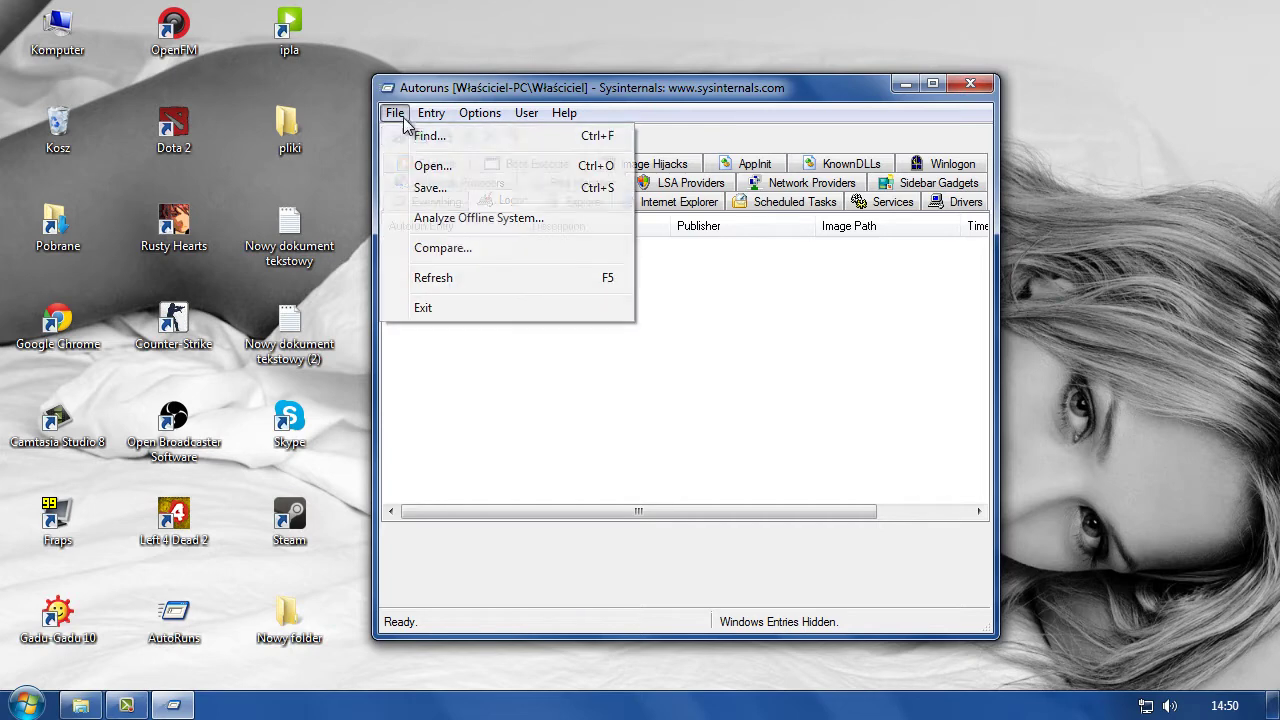
click(425, 165)
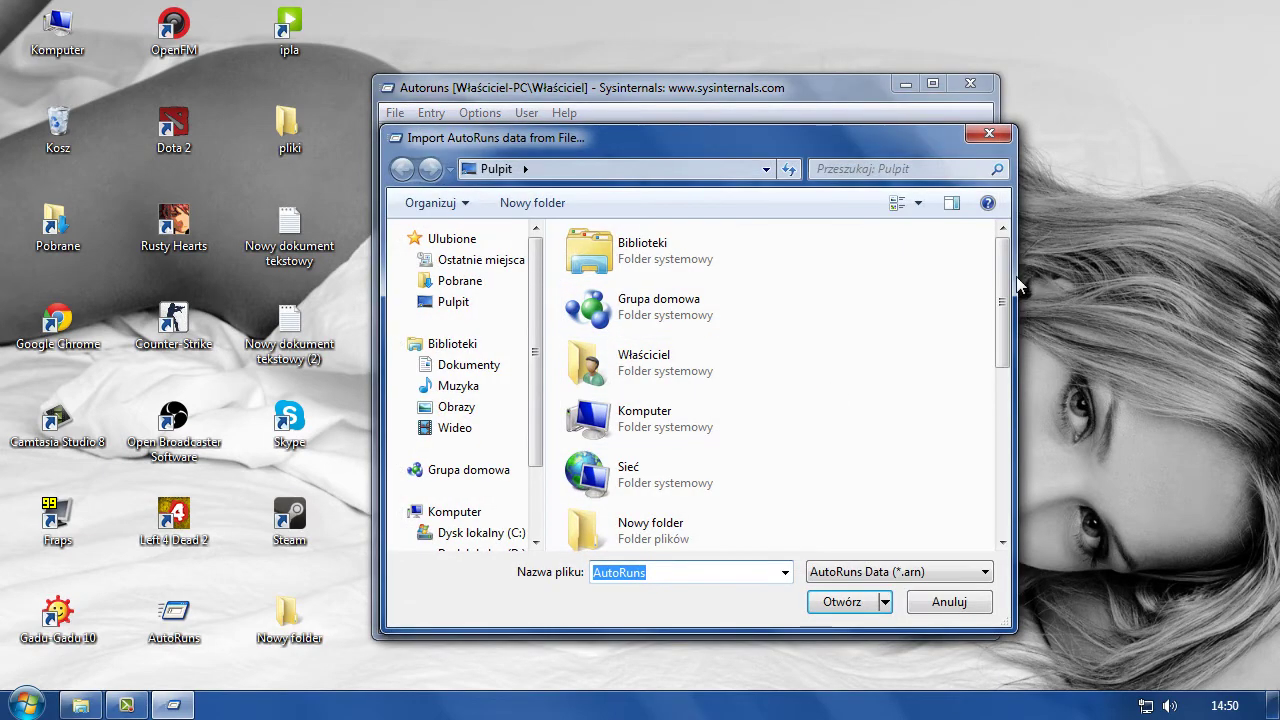
drag(1003, 300, 1010, 470)
double_click(628, 240)
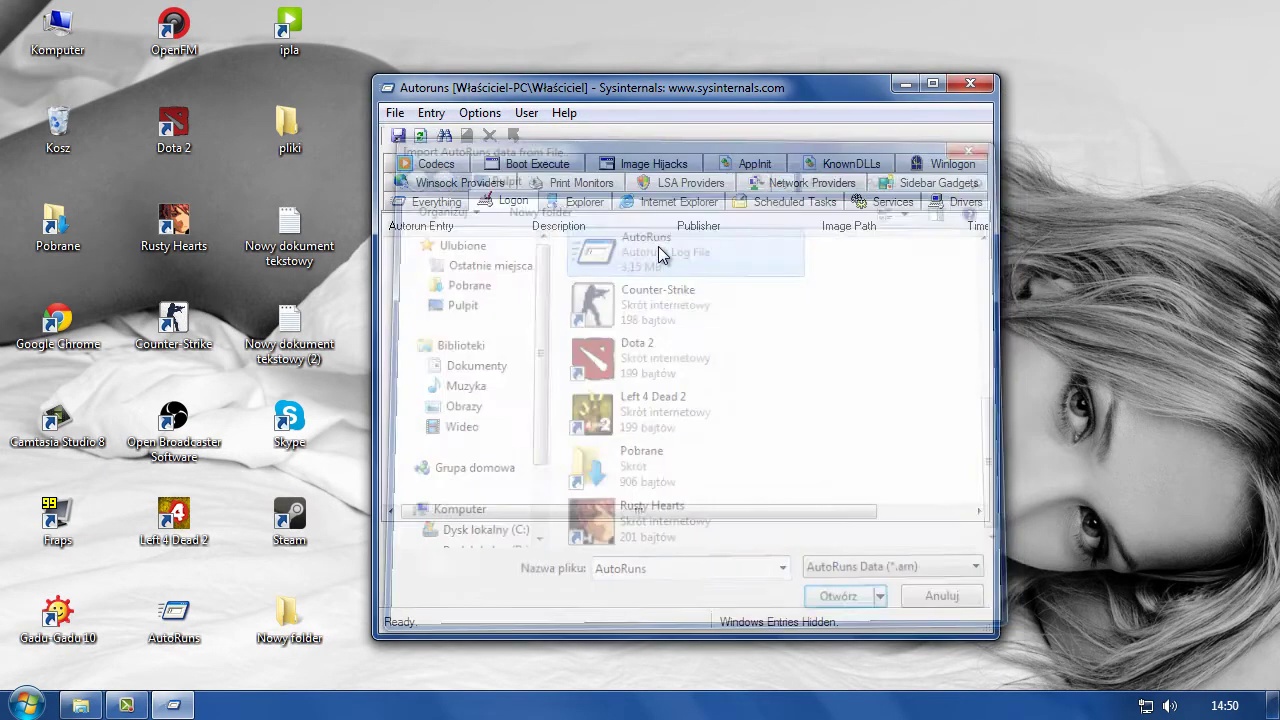
click(395, 113)
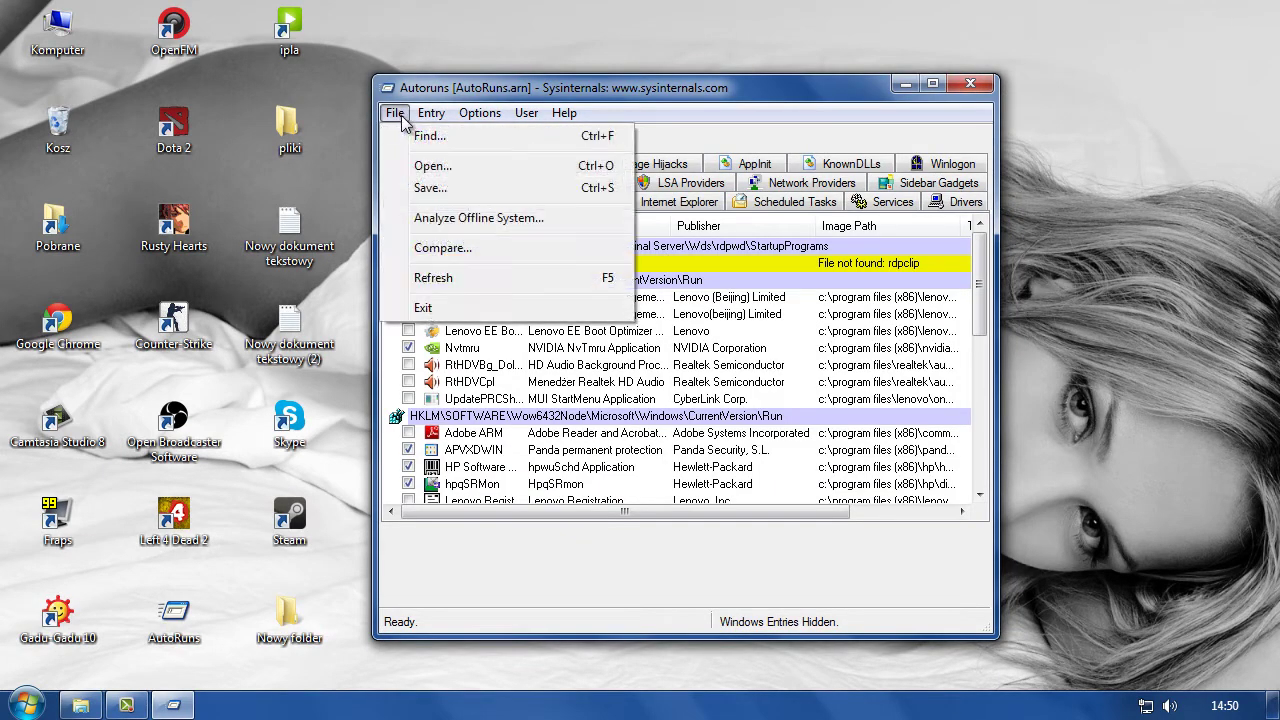
click(449, 189)
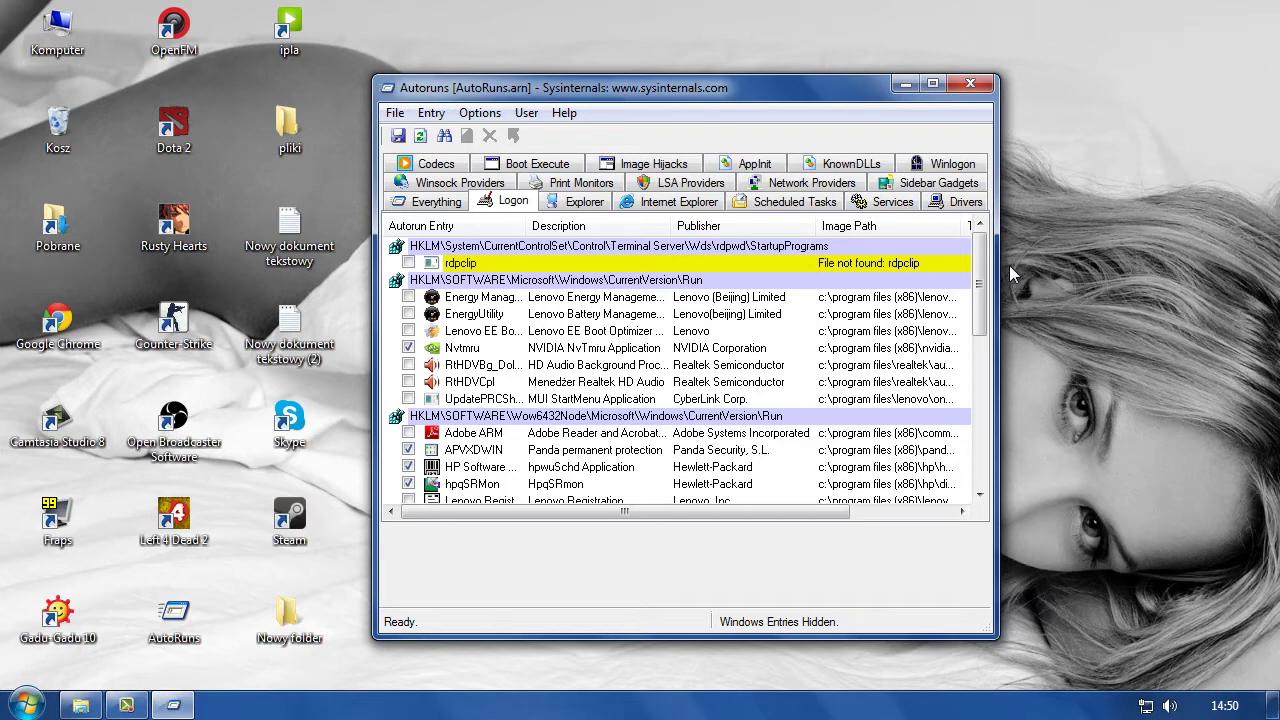
Browse the full list of Logon entries in the loaded AutoRuns file, from start to end and back
mouse_move(983, 280)
mouse_down()
mouse_move(983, 432)
mouse_move(995, 272)
mouse_move(983, 272)
mouse_up()
drag(984, 290, 985, 255)
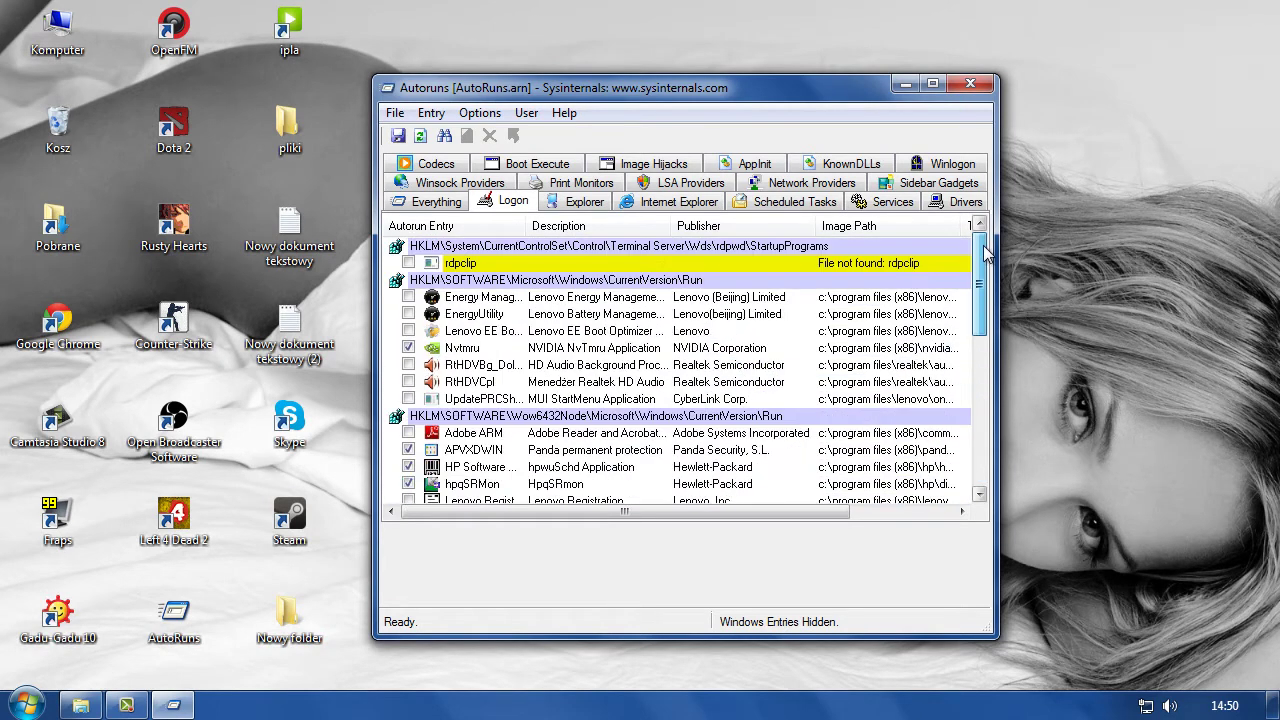
scroll(980, 288, down, 8)
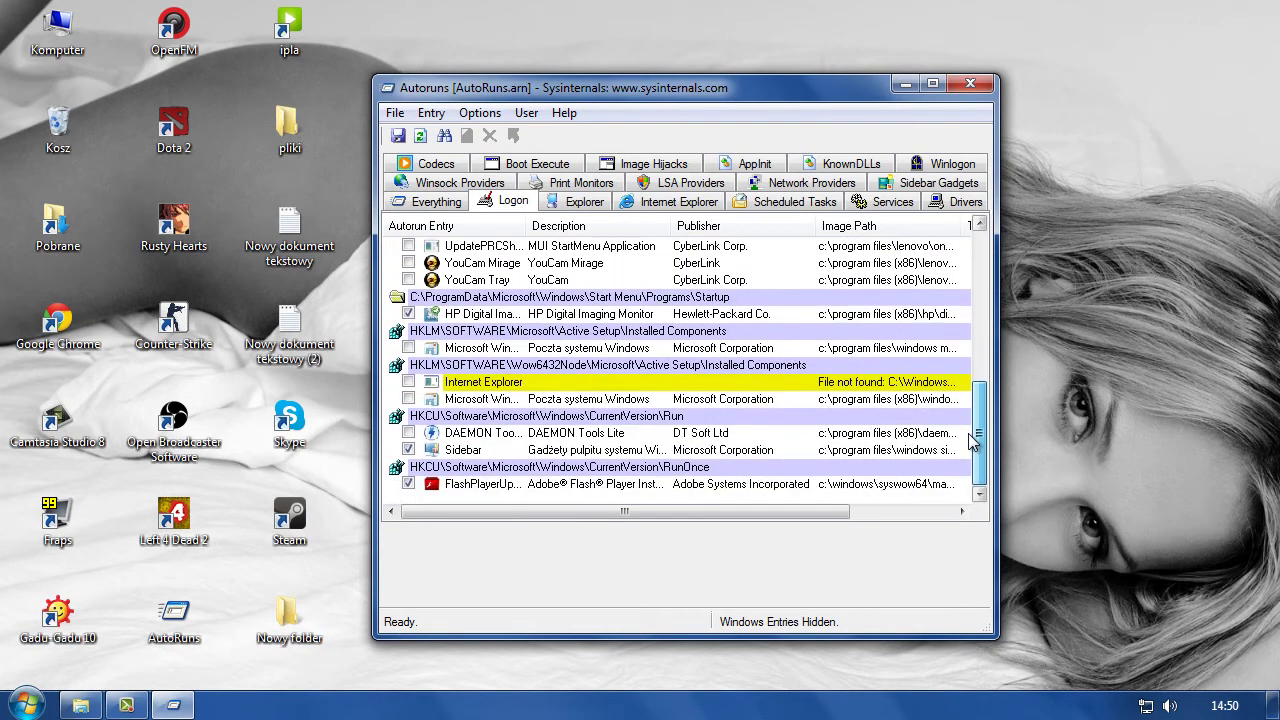
scroll(977, 291, up, 8)
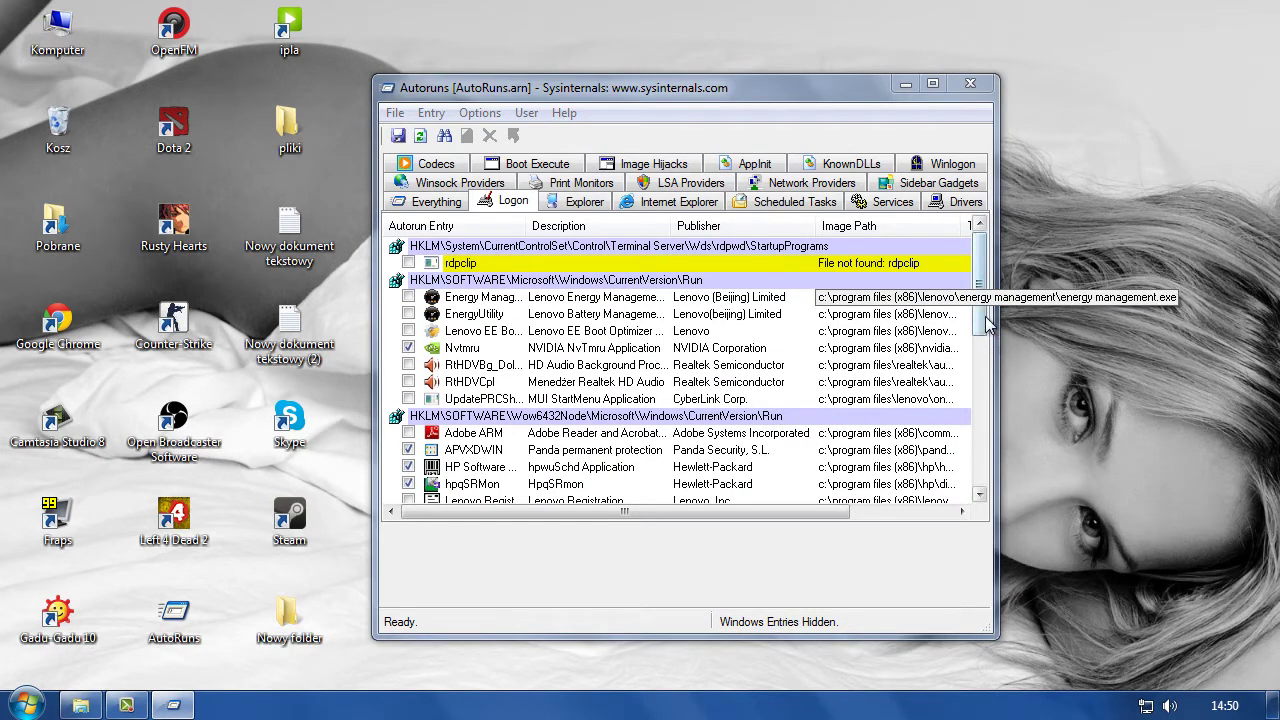
mouse_move(993, 258)
mouse_down()
mouse_move(993, 392)
mouse_move(993, 260)
mouse_up()
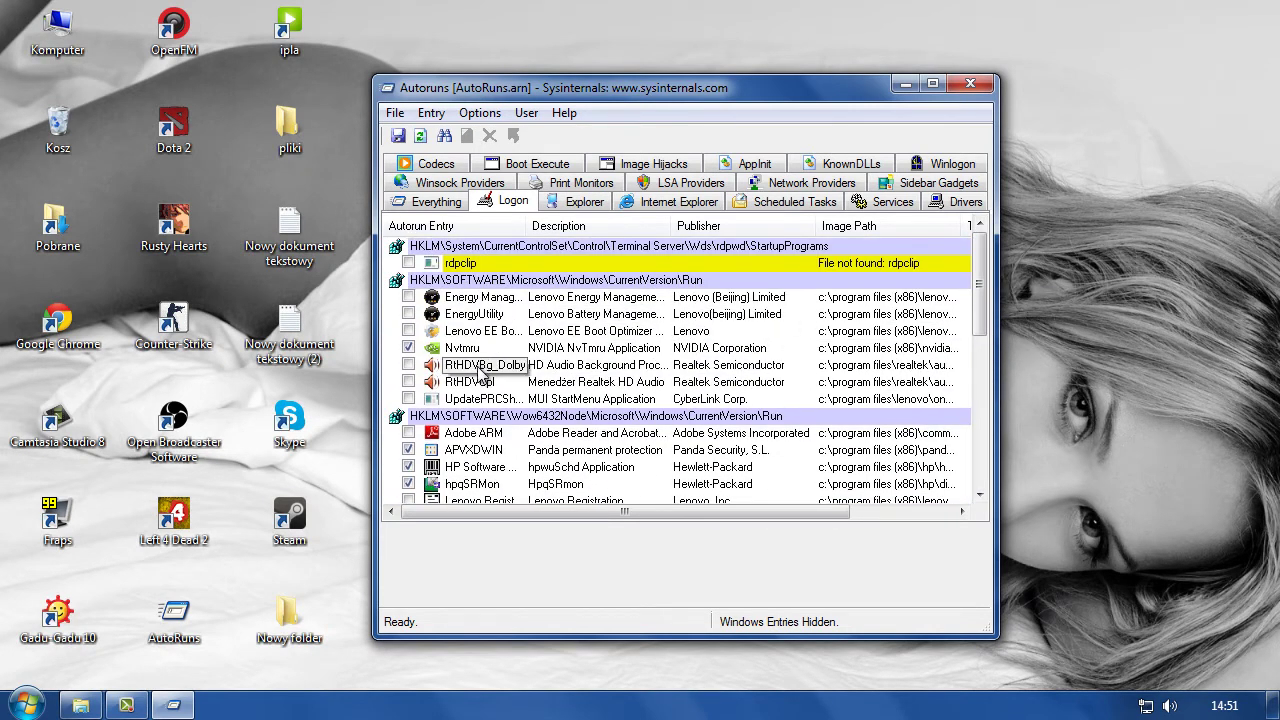
Inspect the details of individual Logon entries, including RtHDVBg_Dolby, Adobe ARM, Energy Management, HP Software, SCANINICIO and the enabled SunJavaUpdateSched
click(485, 365)
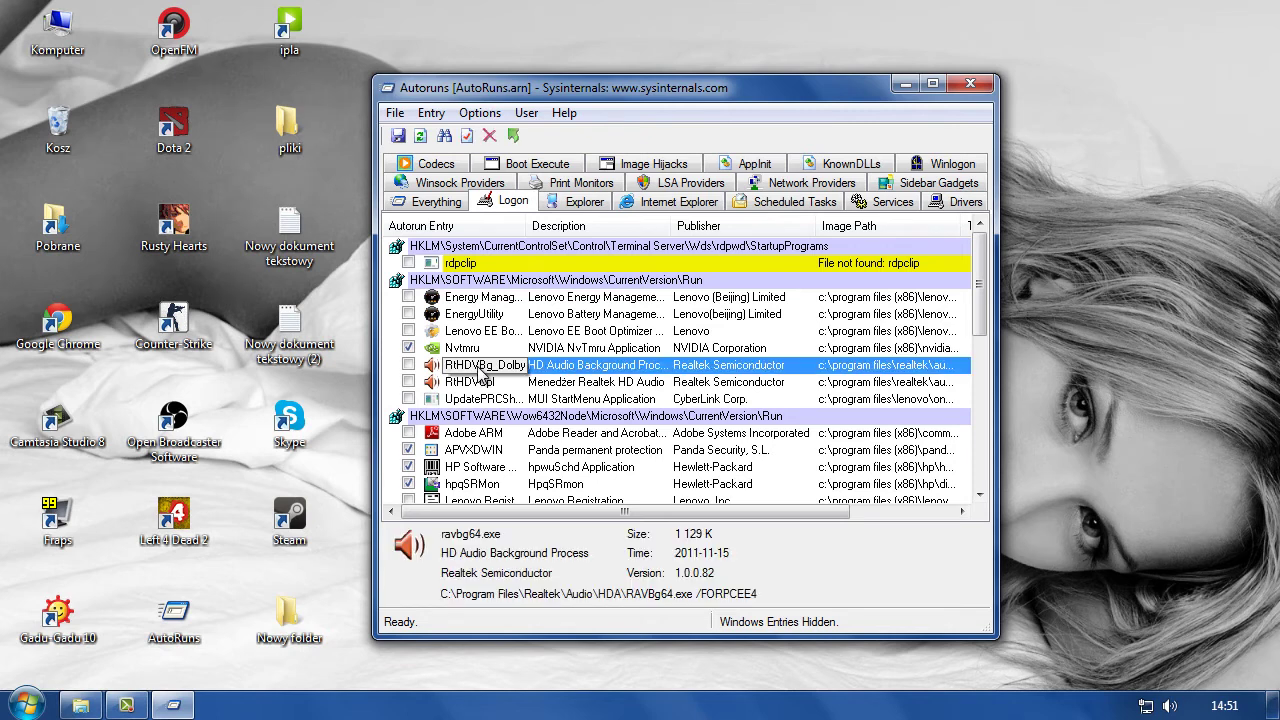
click(472, 436)
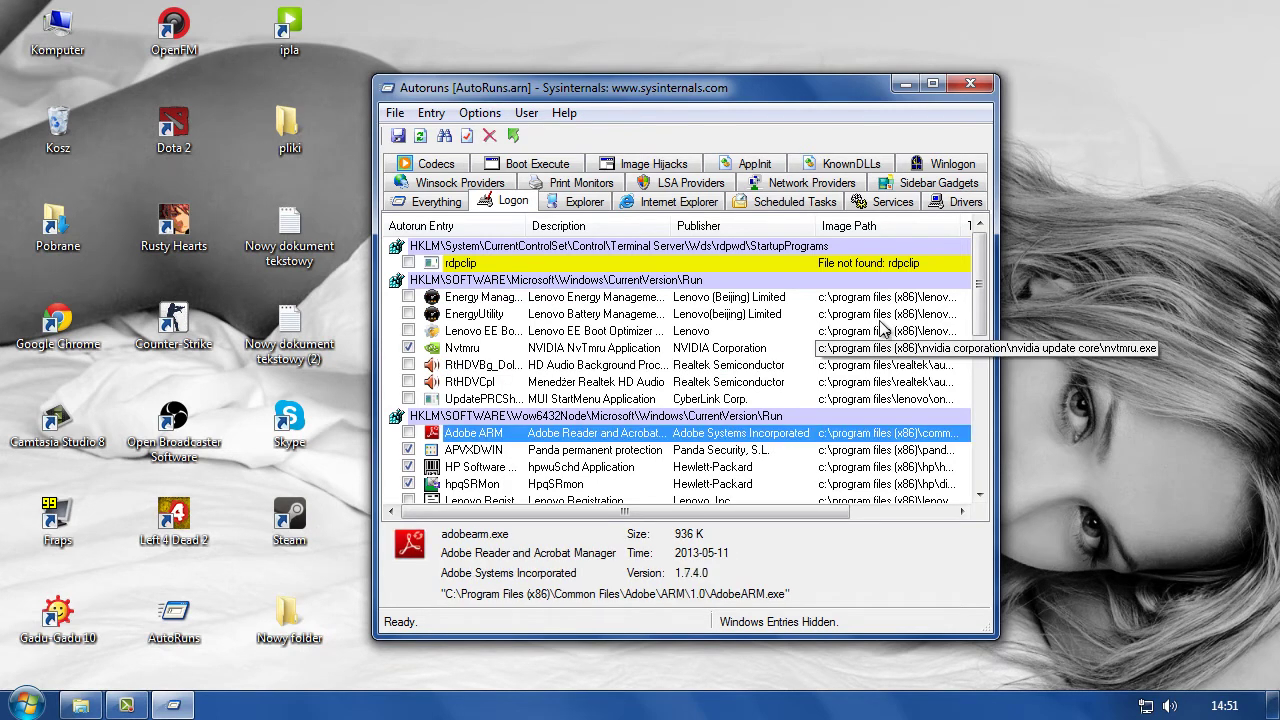
click(519, 337)
click(955, 298)
scroll(985, 370, down, 3)
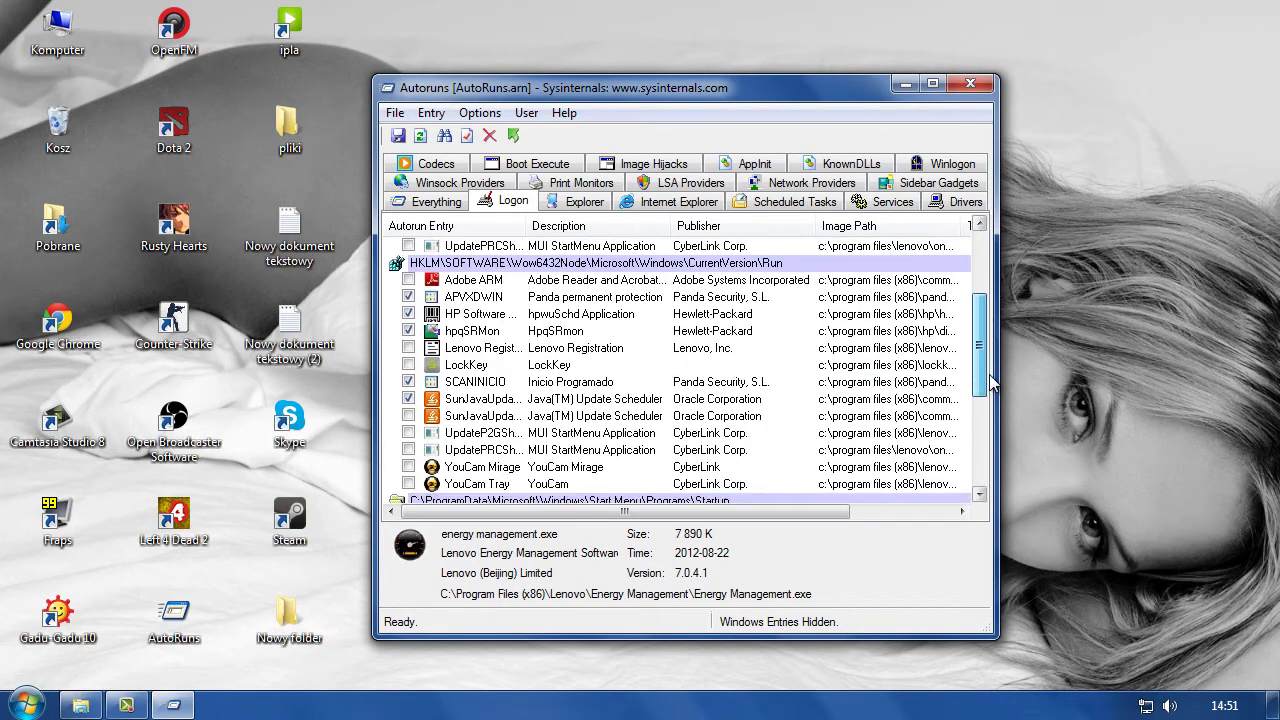
click(480, 313)
click(490, 382)
click(488, 400)
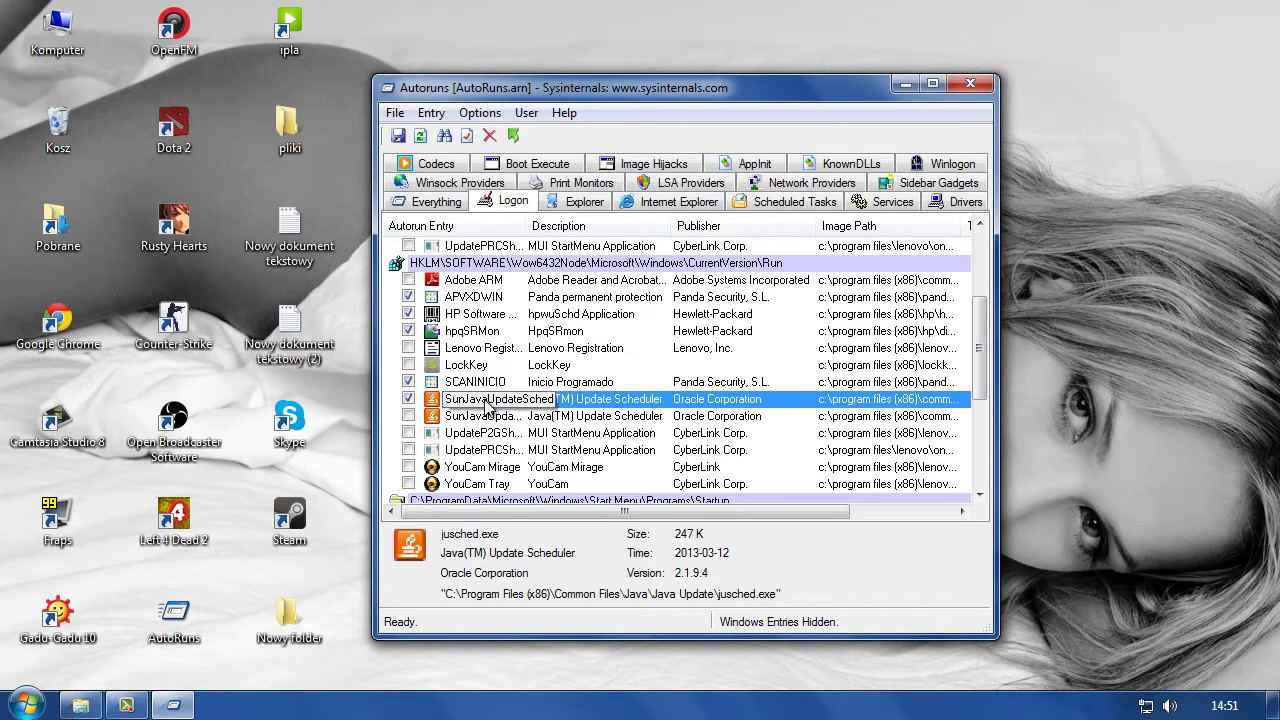
Review which Logon entries are enabled or disabled throughout the list, and inspect the Nvtmru entry's details
mouse_move(993, 354)
mouse_down()
mouse_move(996, 422)
mouse_move(985, 258)
mouse_move(988, 350)
mouse_up()
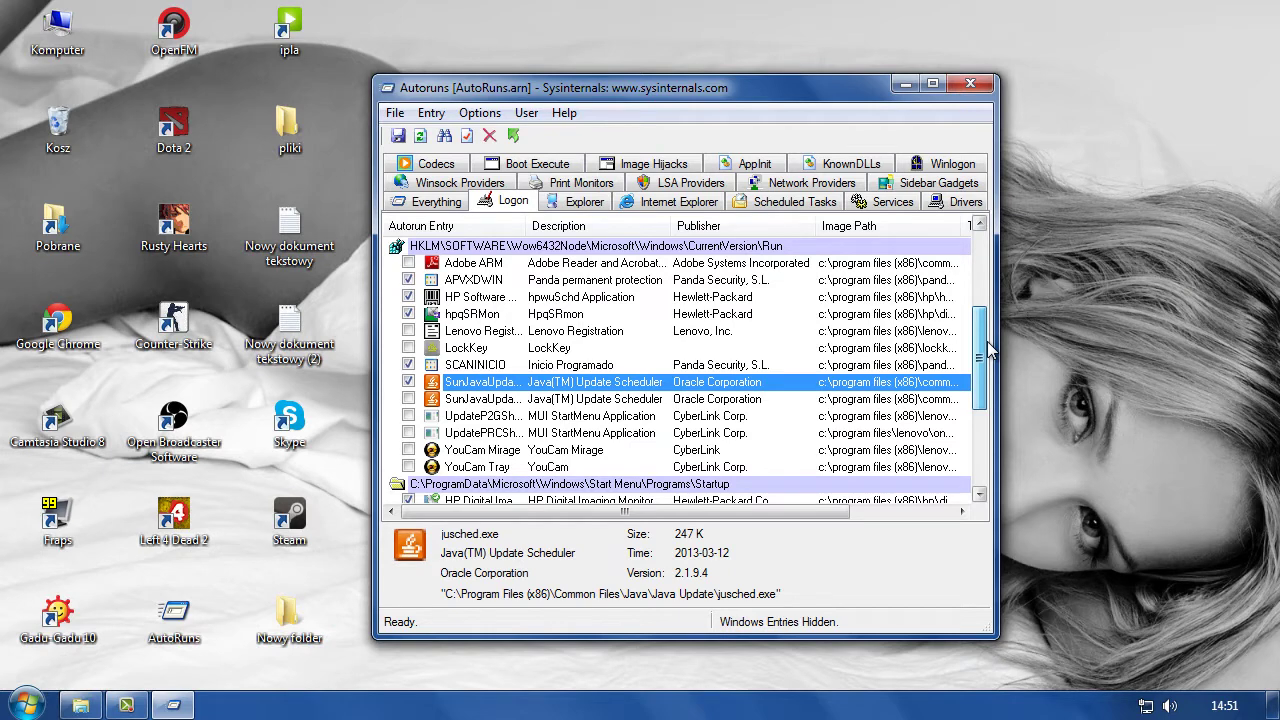
drag(988, 350, 982, 275)
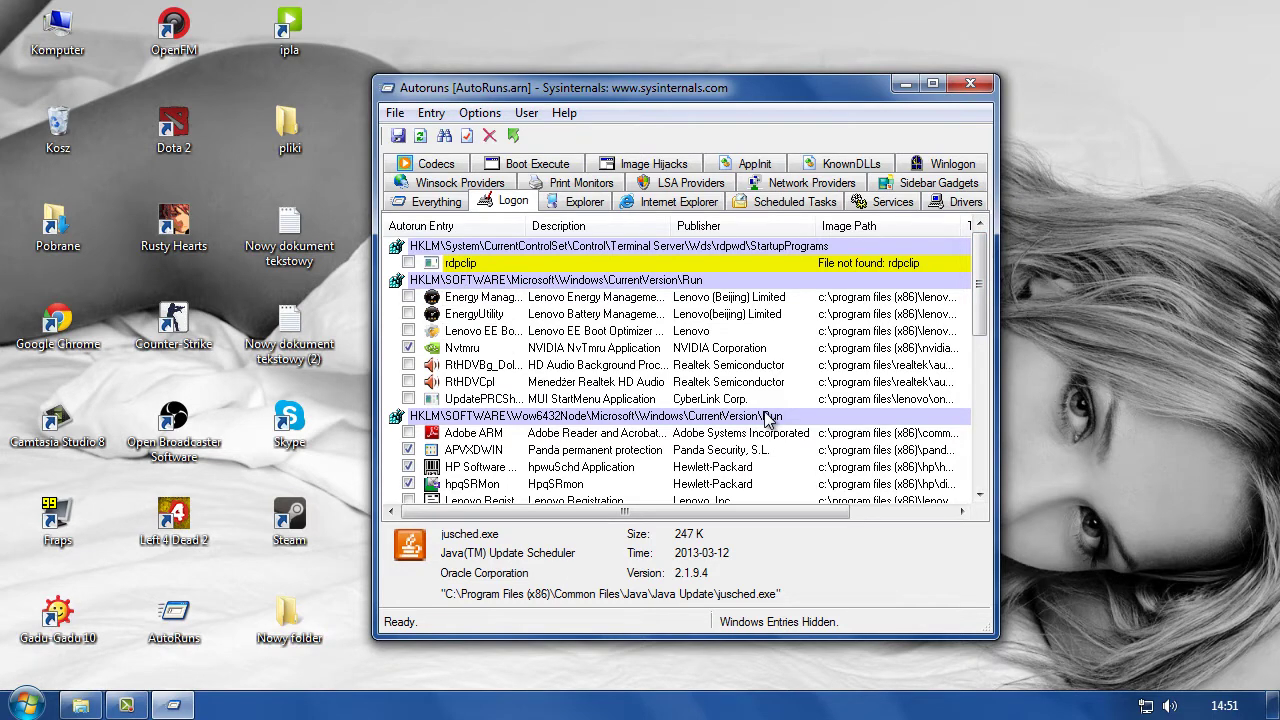
mouse_move(983, 262)
mouse_down()
mouse_move(982, 290)
mouse_move(983, 262)
mouse_up()
drag(985, 285, 979, 480)
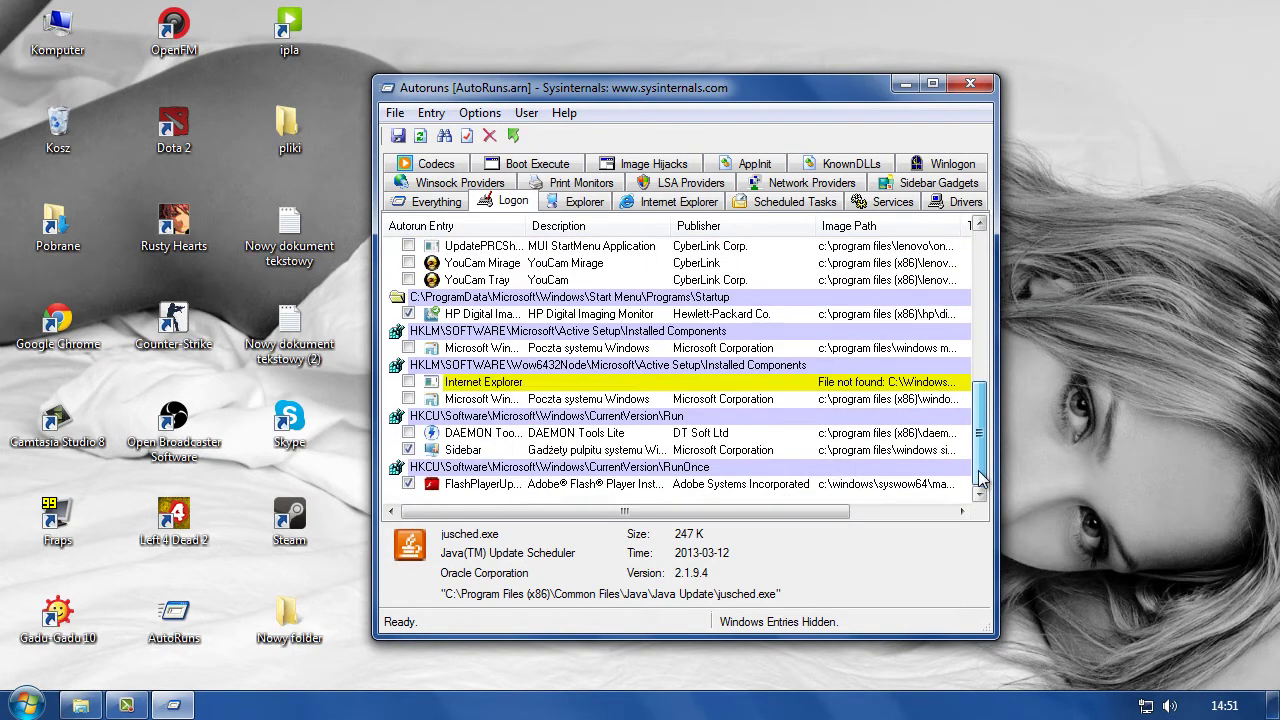
drag(989, 404, 990, 260)
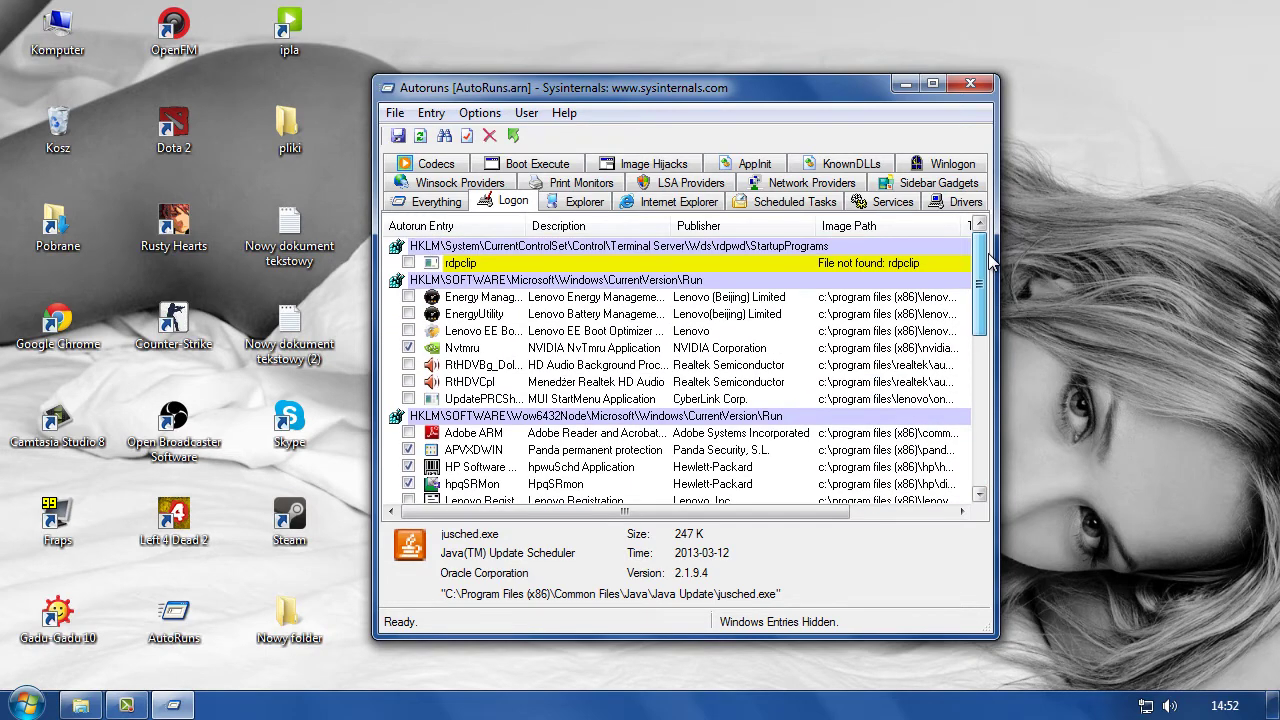
drag(990, 260, 988, 284)
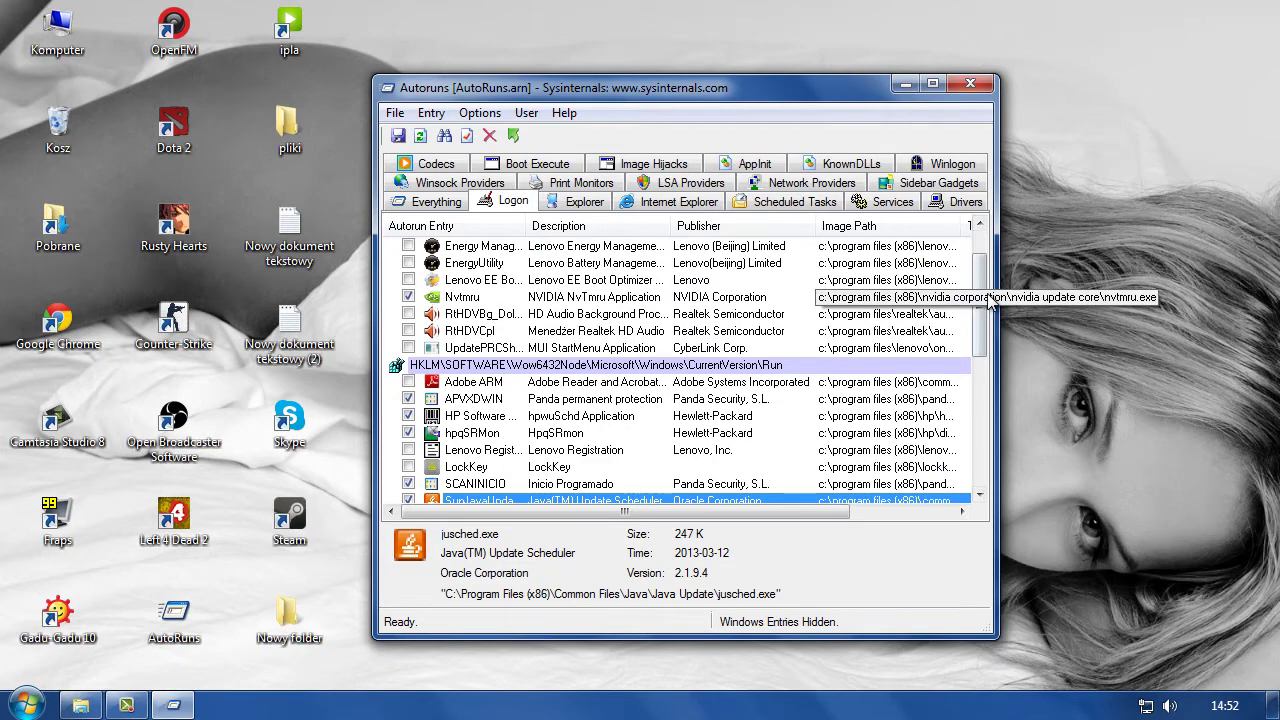
click(965, 297)
drag(985, 322, 982, 284)
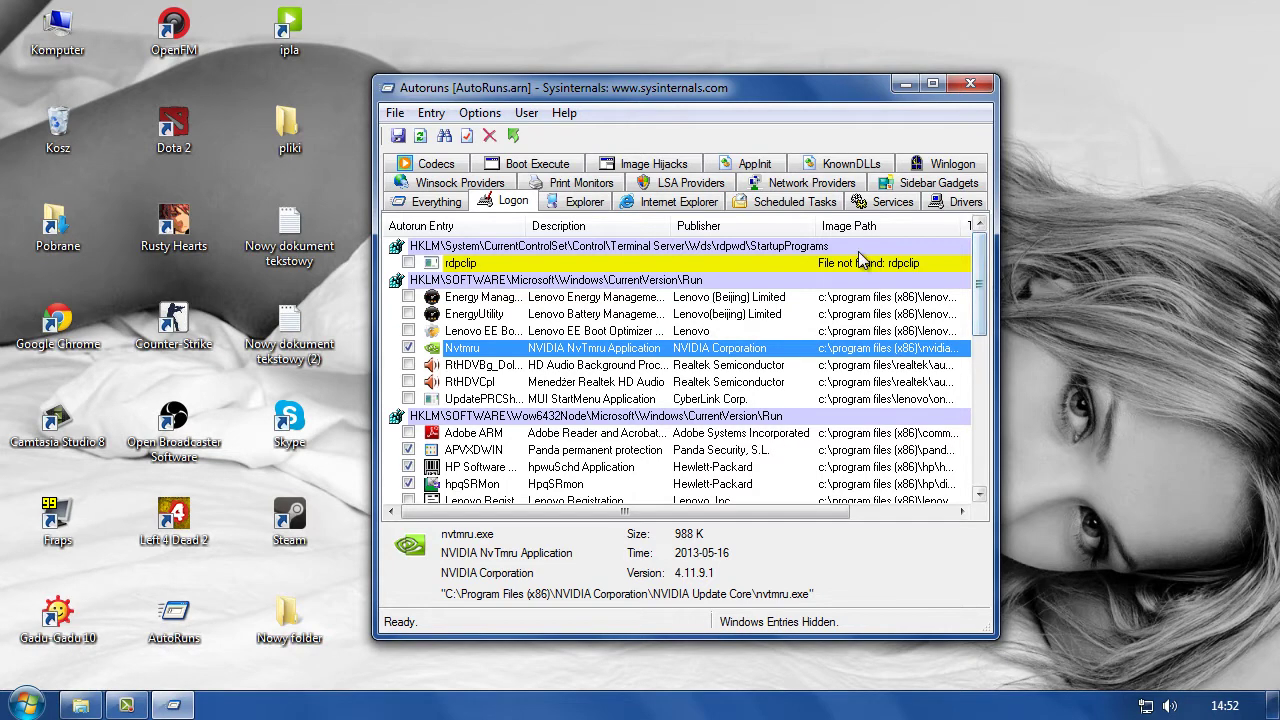
Examine the Scheduled Tasks entries in the loaded AutoRuns file
click(793, 202)
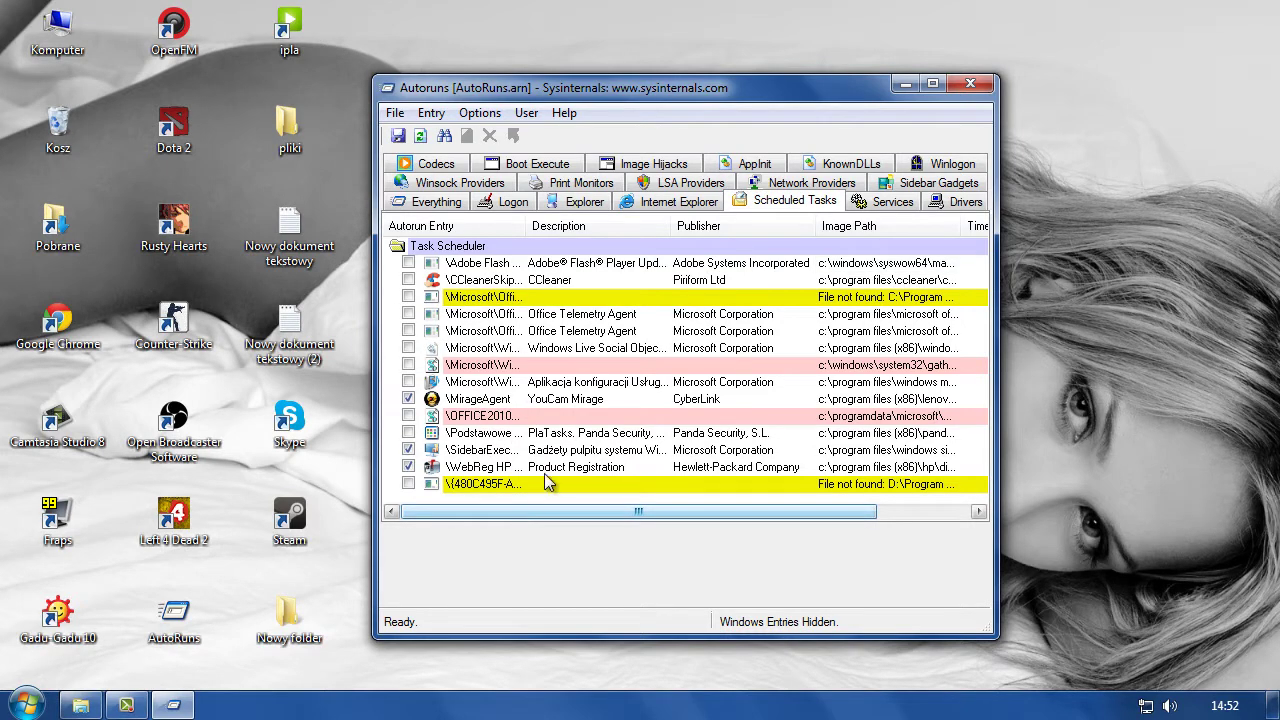
drag(549, 519, 440, 513)
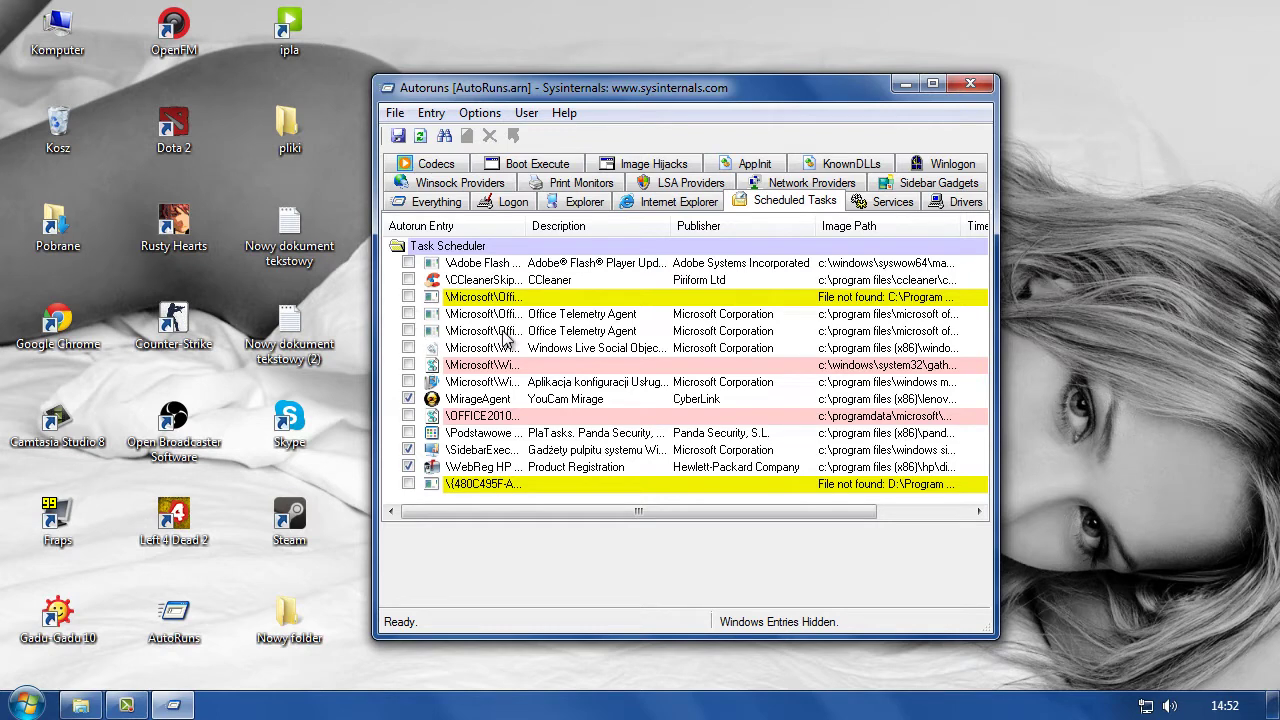
Review the Services entries in the loaded AutoRuns file, browsing the list through and back to its start
click(878, 203)
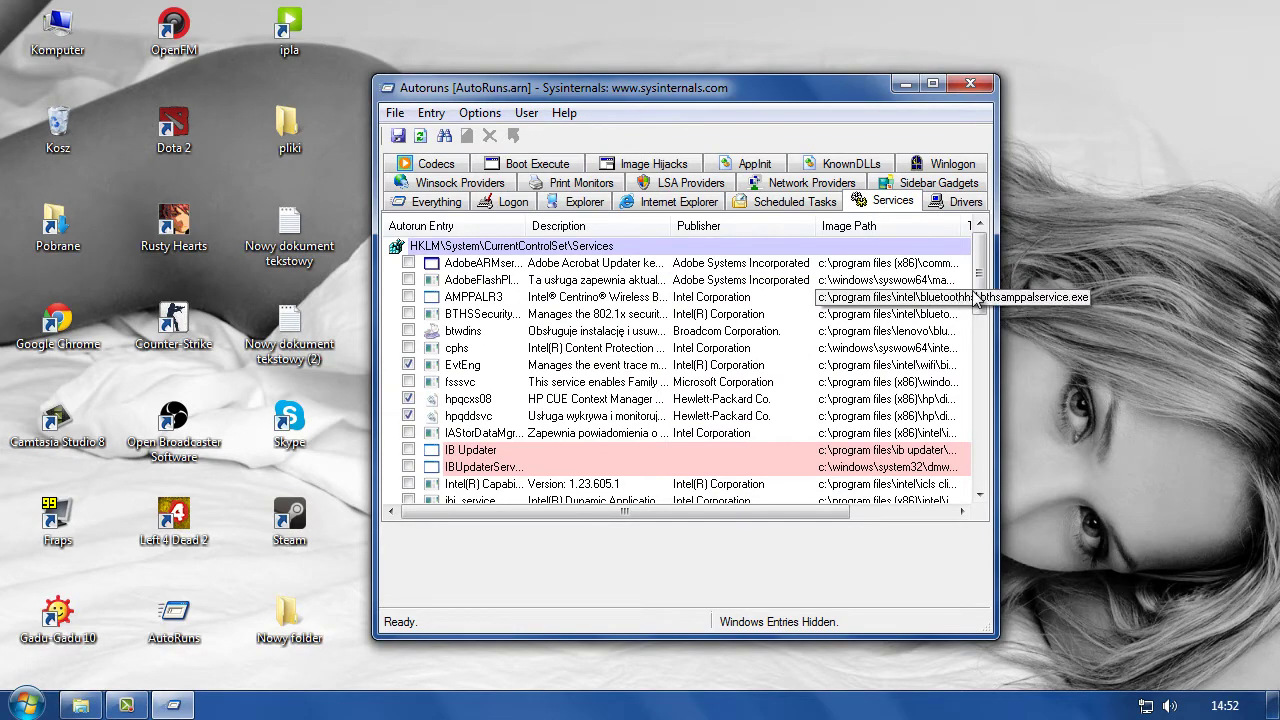
mouse_move(981, 275)
mouse_down()
mouse_move(1002, 450)
mouse_move(968, 306)
mouse_move(978, 246)
mouse_move(998, 460)
mouse_move(963, 262)
mouse_move(998, 452)
mouse_move(975, 240)
mouse_move(995, 457)
mouse_move(993, 262)
mouse_up()
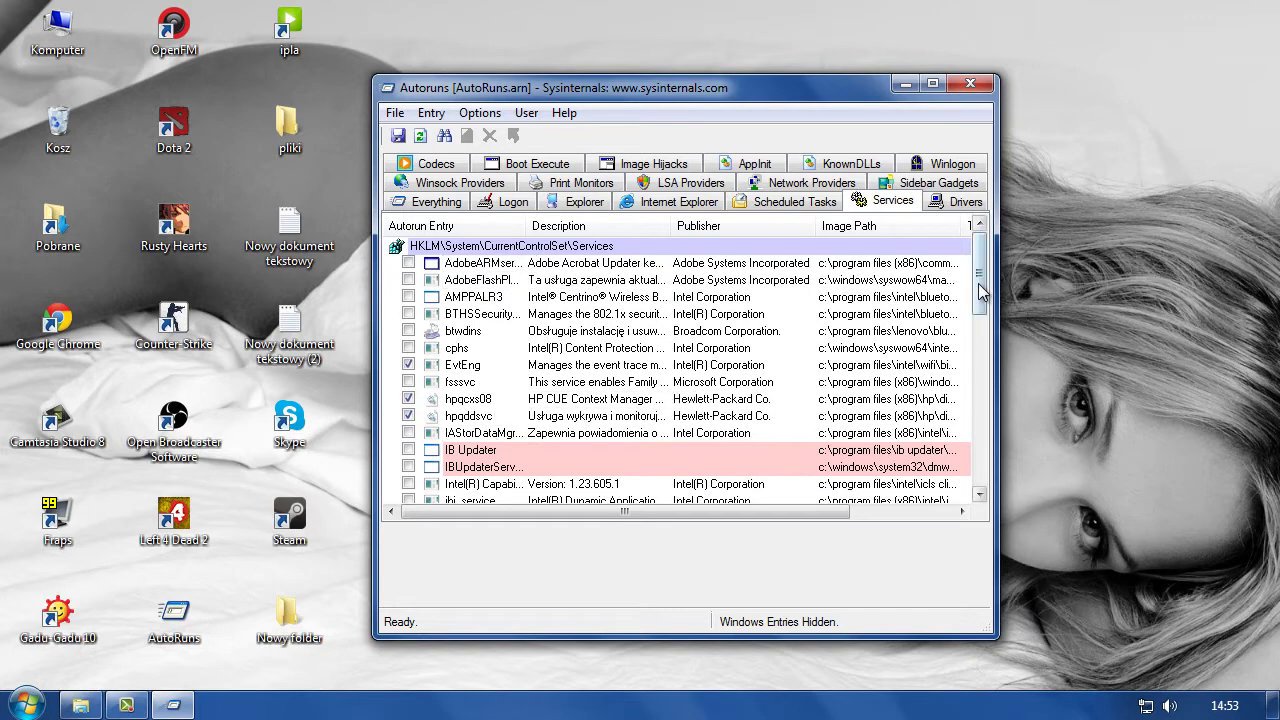
drag(980, 295, 1004, 221)
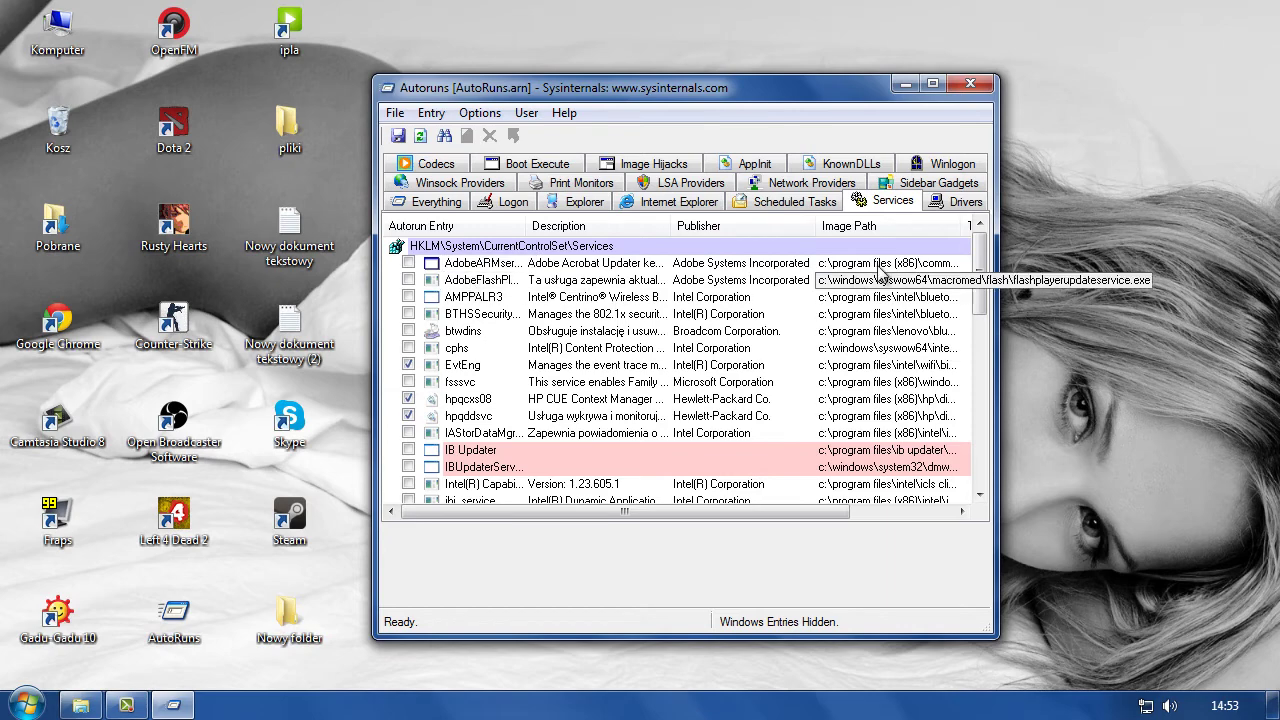
mouse_move(982, 272)
mouse_down()
mouse_move(985, 304)
mouse_move(985, 250)
mouse_up()
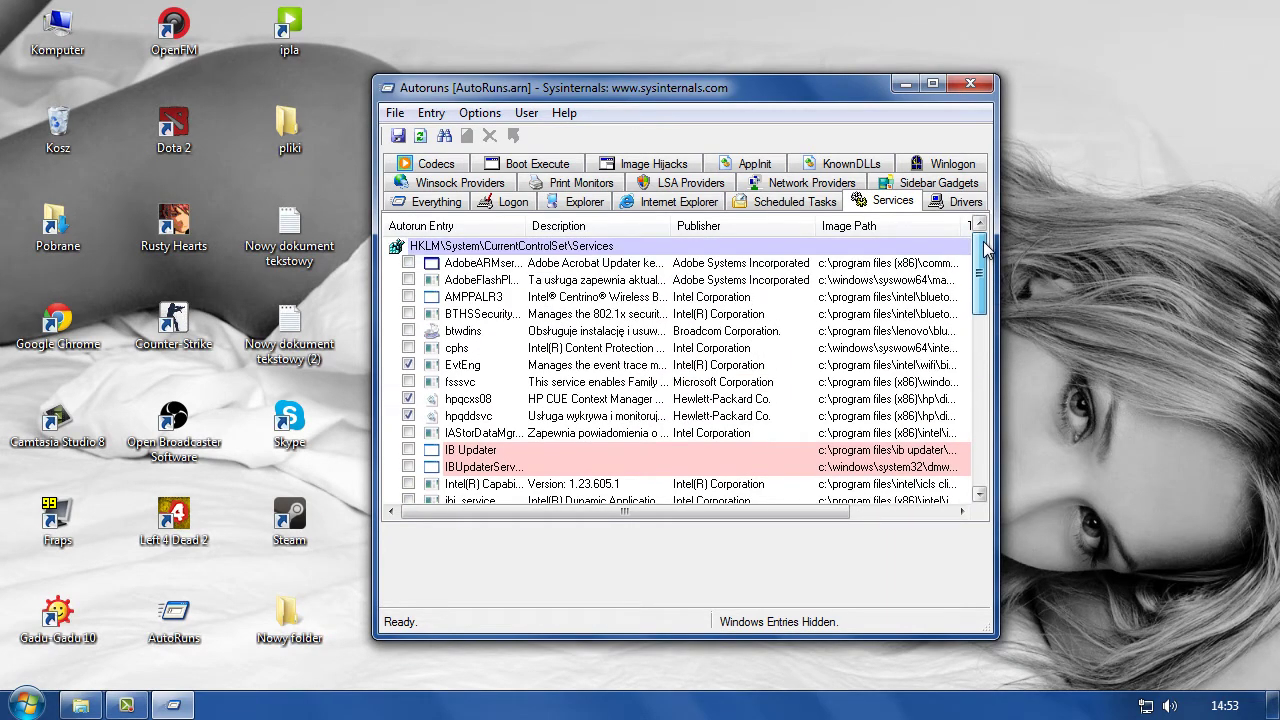
mouse_move(983, 277)
mouse_down()
mouse_move(993, 340)
mouse_move(993, 250)
mouse_move(990, 260)
mouse_up()
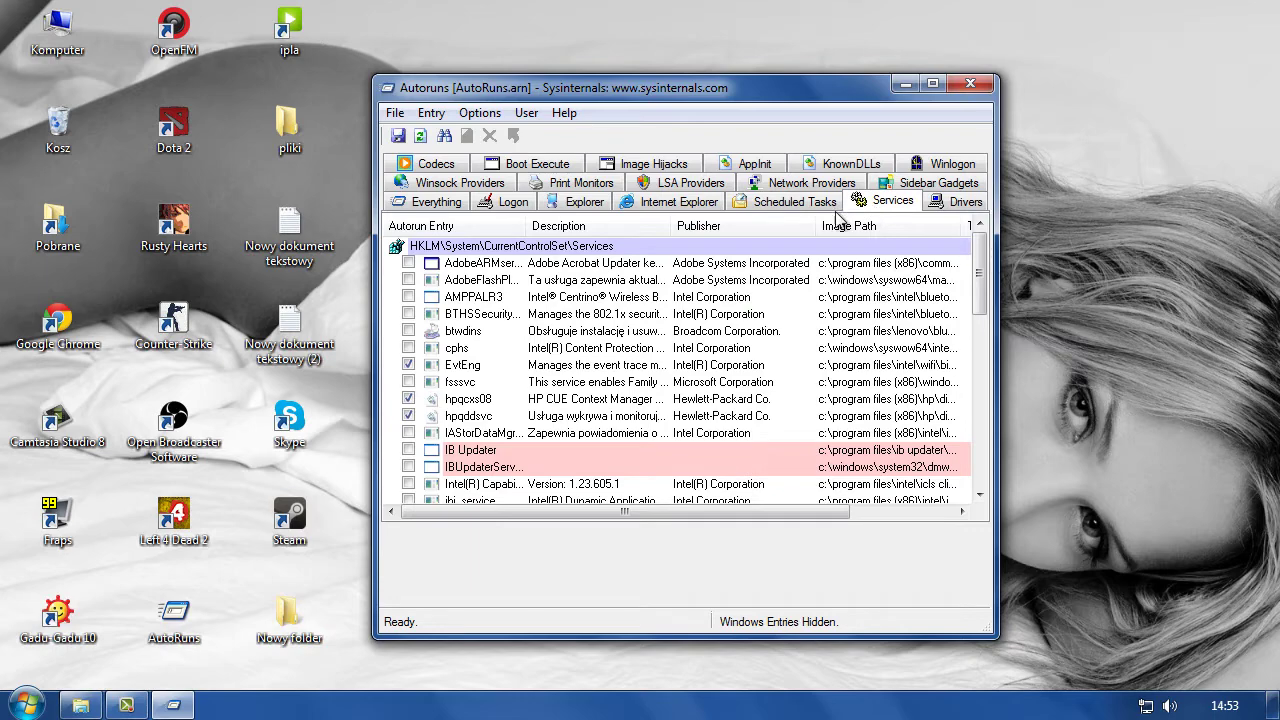
Compare the Scheduled Tasks, Logon and Services categories again, switching between them and ending on the Logon entries
click(800, 201)
click(515, 203)
click(870, 202)
drag(979, 276, 958, 233)
click(805, 204)
click(528, 204)
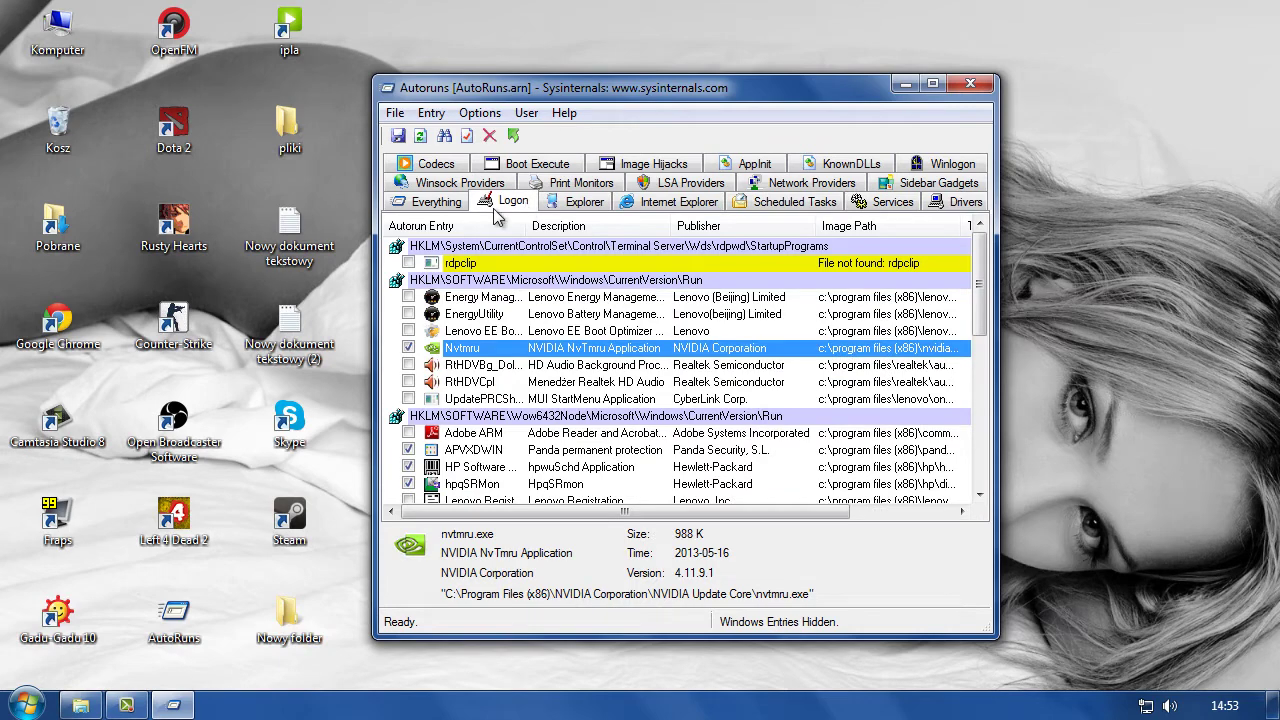
Browse the combined list of all autorun entries down to the scheduled tasks and services, and return to its start
click(445, 205)
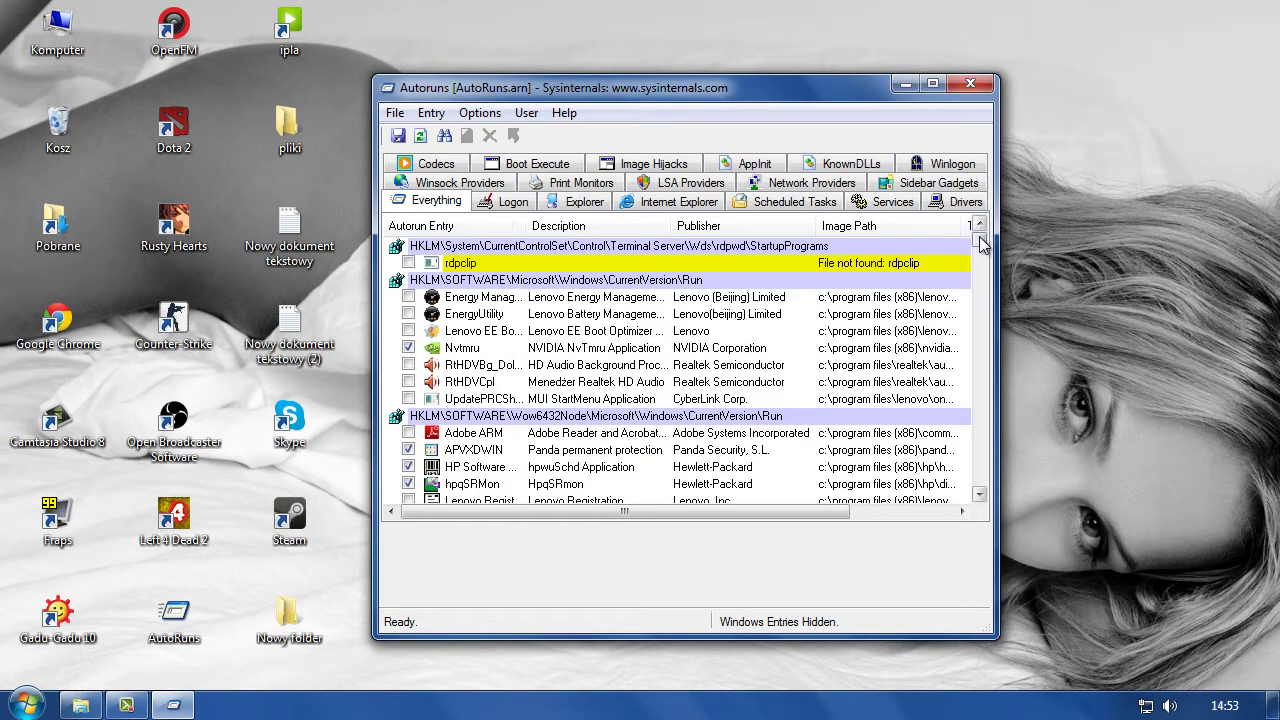
drag(980, 242, 988, 328)
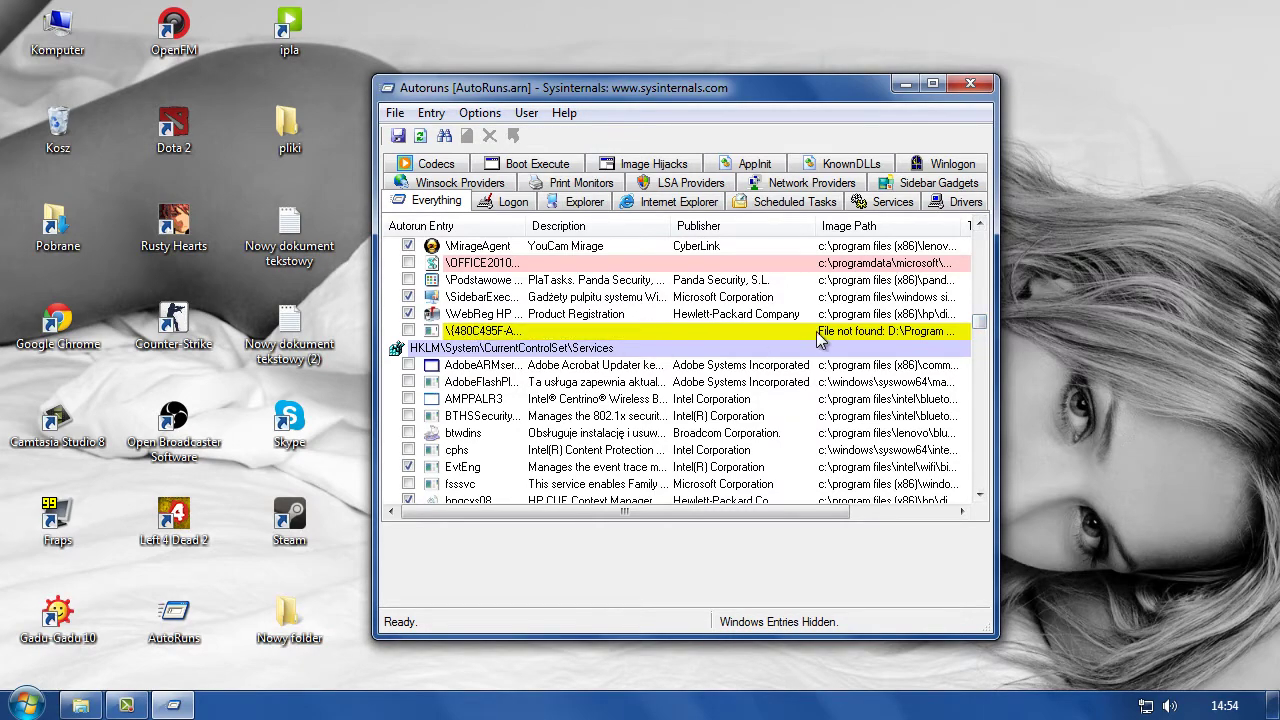
drag(983, 322, 968, 198)
Revisit the Logon, Scheduled Tasks and Services categories in turn, ending on the Services entries
click(513, 201)
click(800, 203)
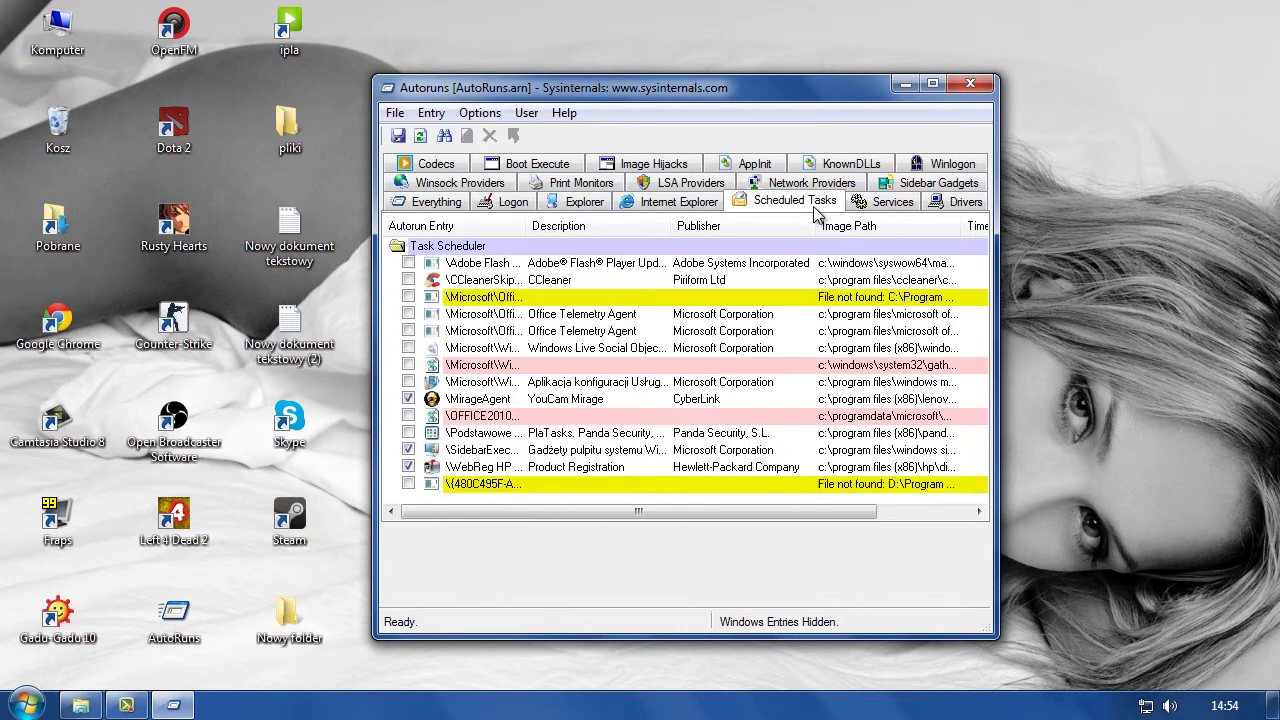
click(890, 203)
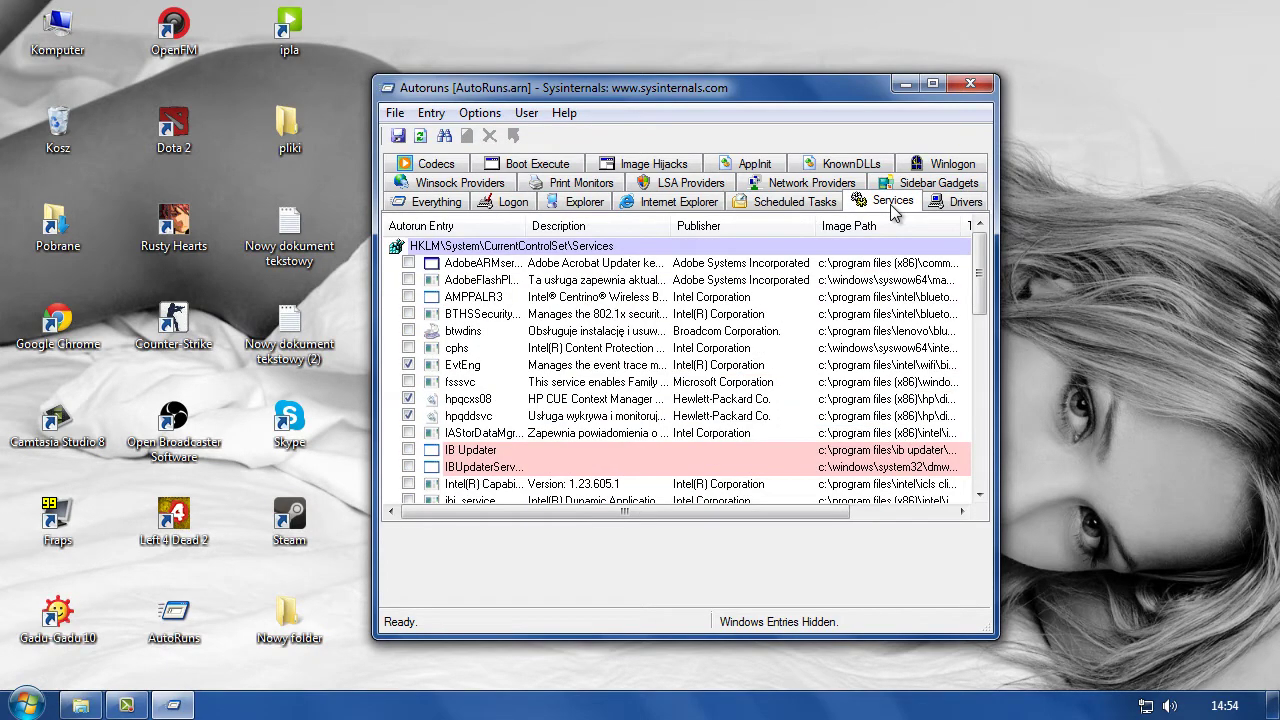